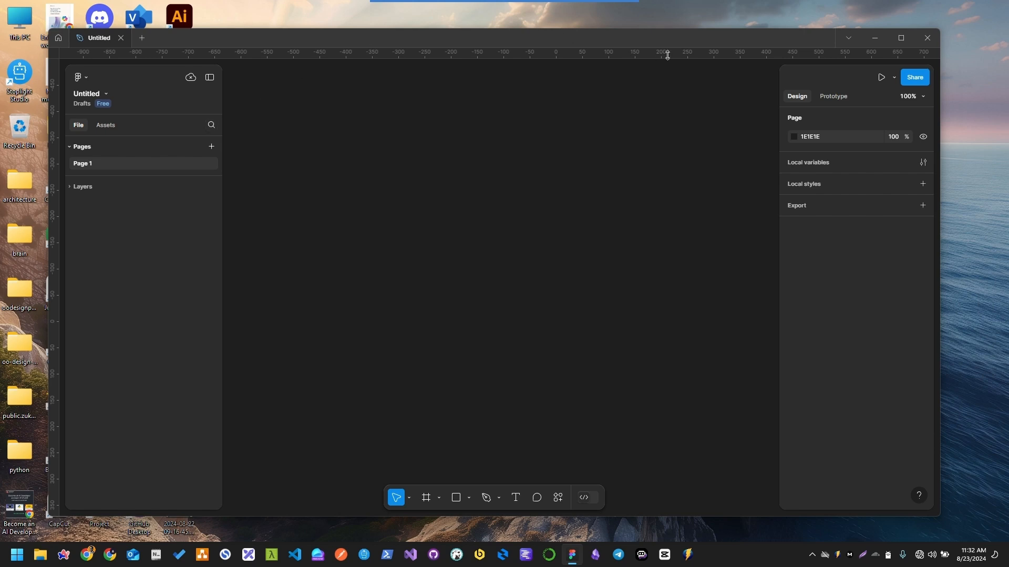
Try to rename the untitled design file as "Our Figma Design File"
drag(619, 43, 614, 41)
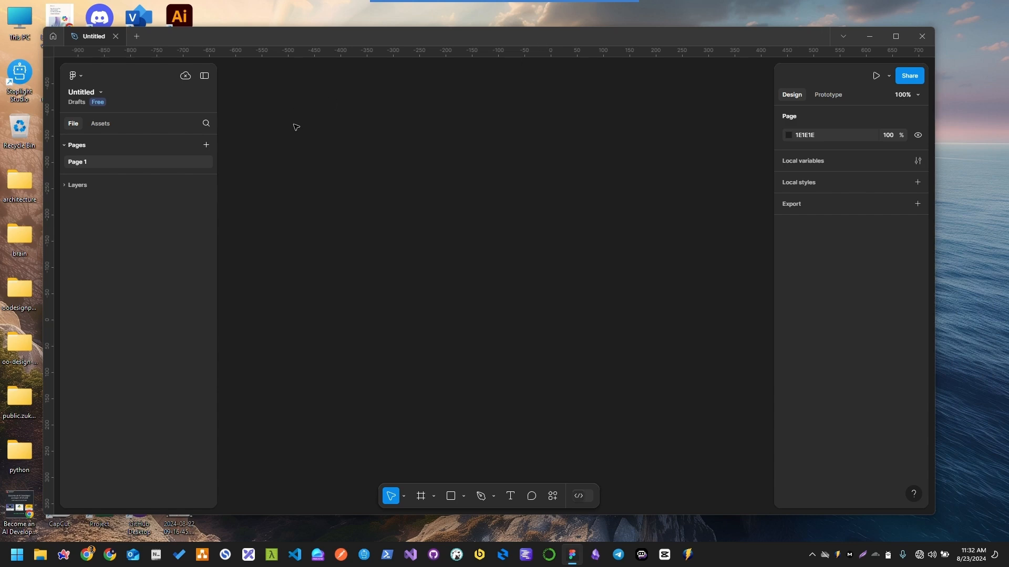
click(87, 94)
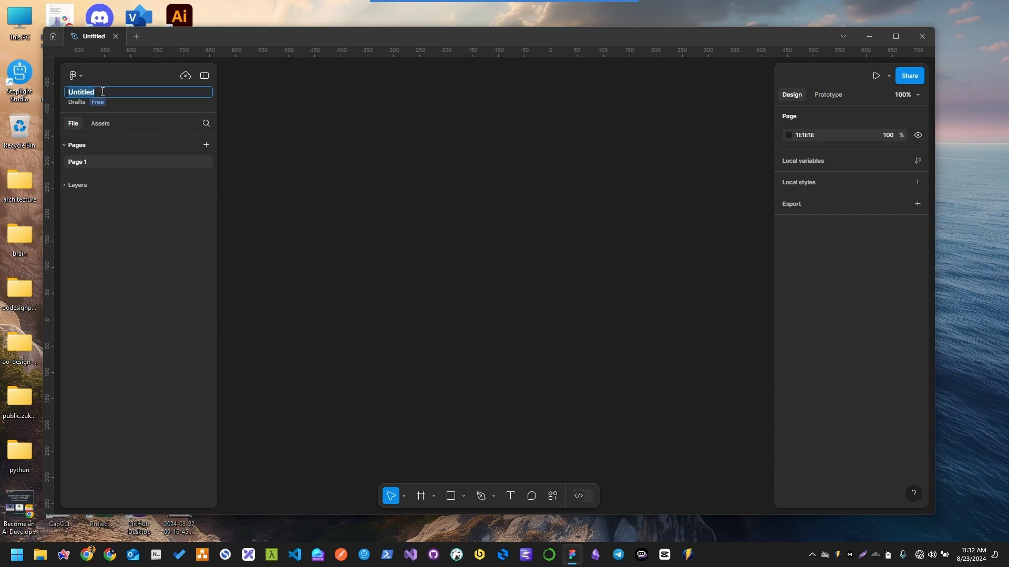
click(102, 91)
double_click(102, 91)
text(Our Figma Design F)
key(Return)
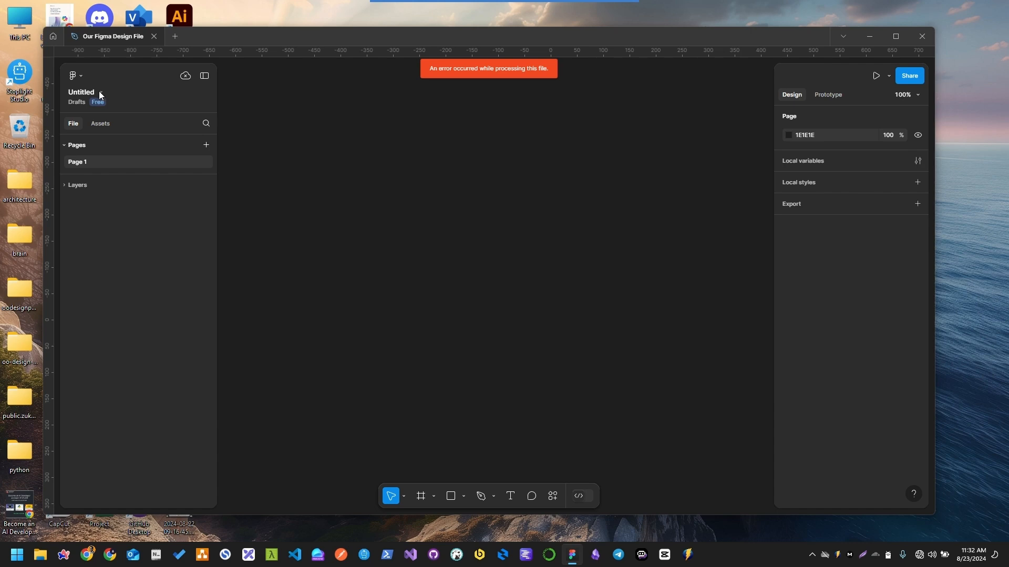
Switch on the Cloudflare WARP connection and return to the Figma canvas
click(875, 555)
click(912, 391)
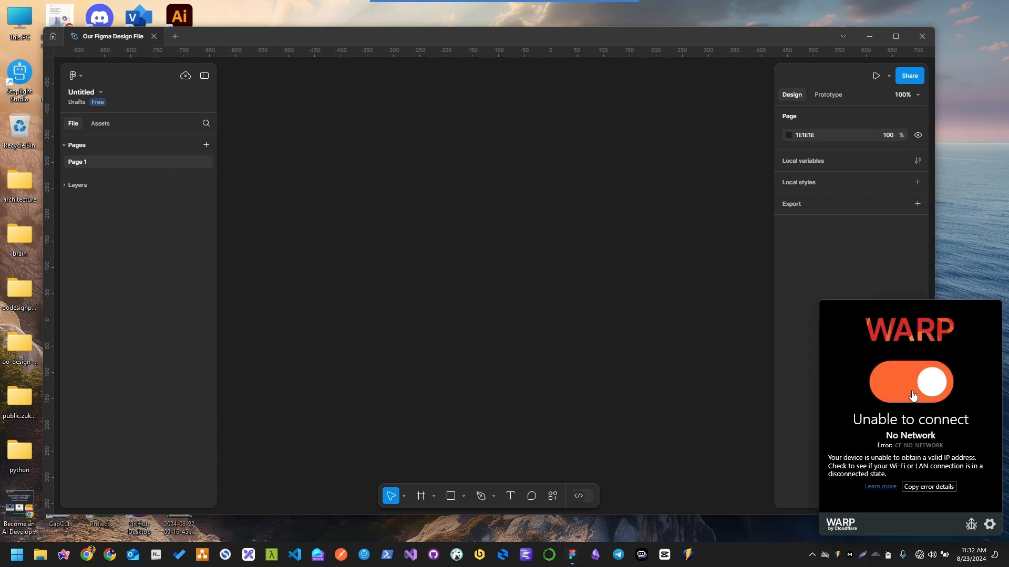
click(352, 260)
key(s)
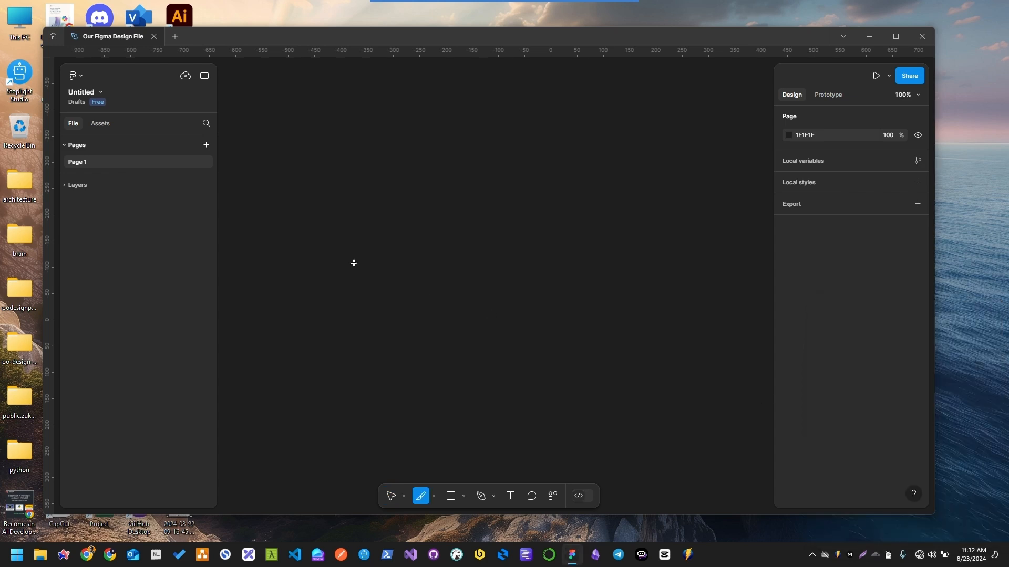
key(t)
key(v)
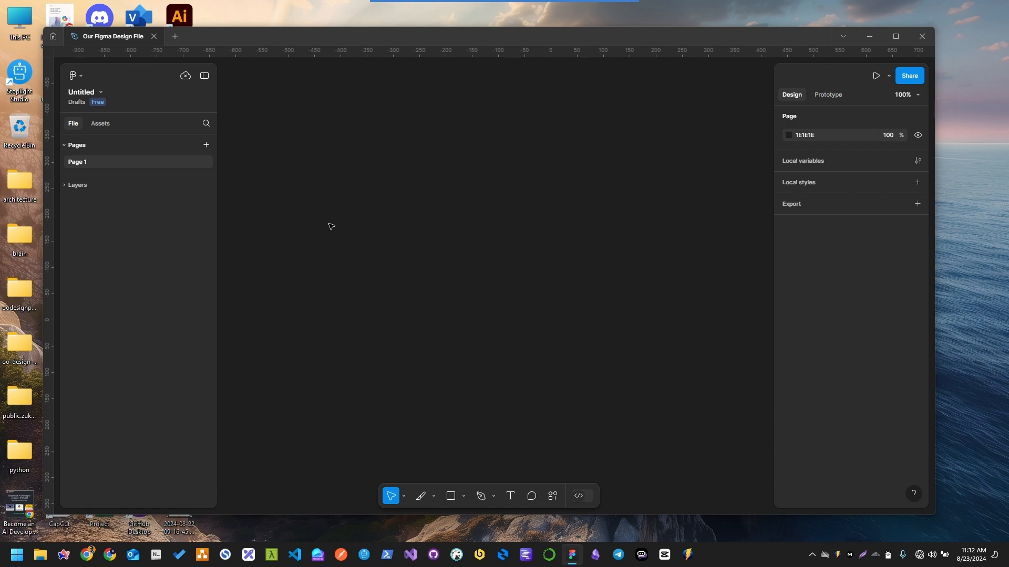
key(f)
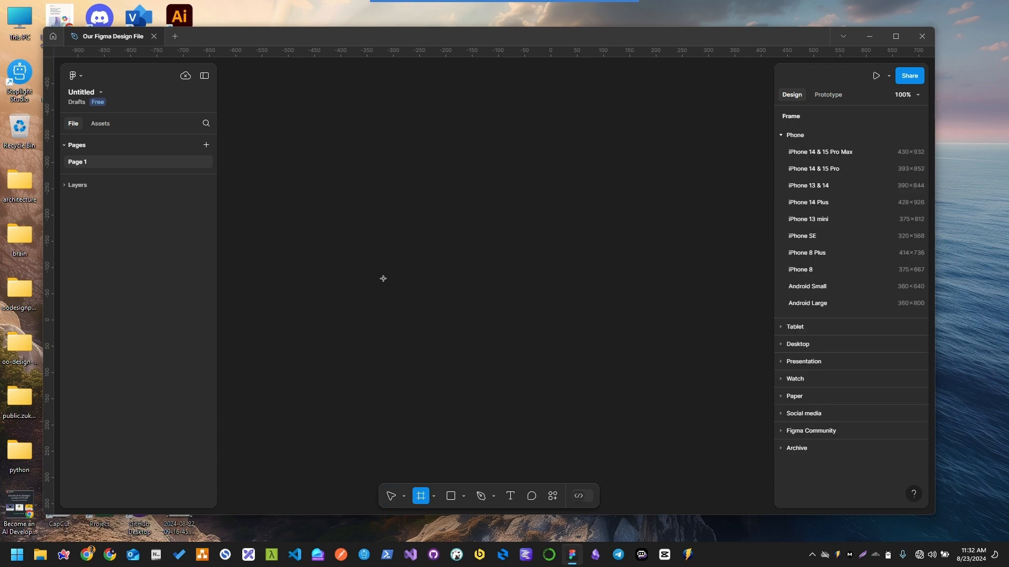
key(v)
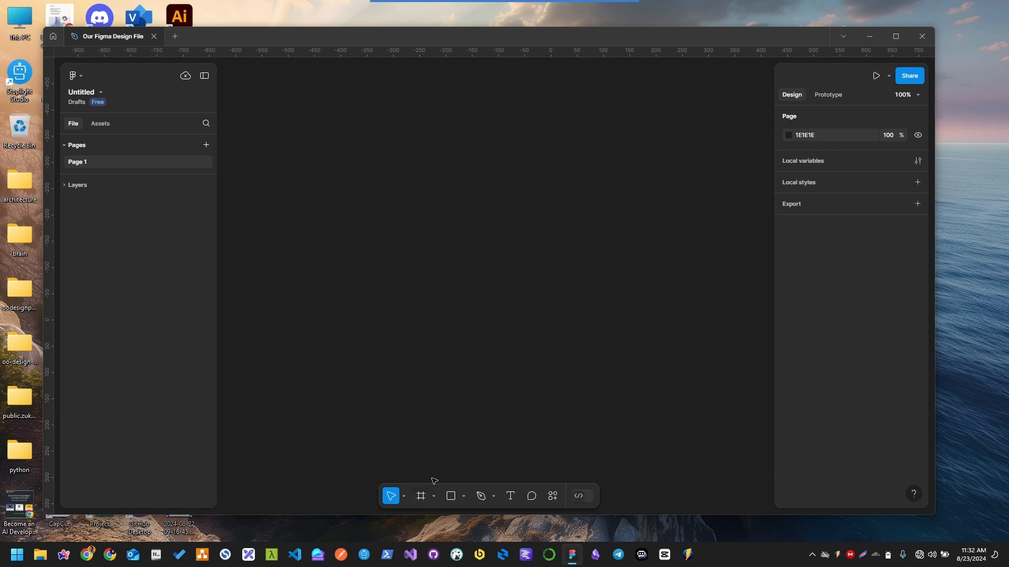
click(422, 496)
drag(256, 134, 688, 436)
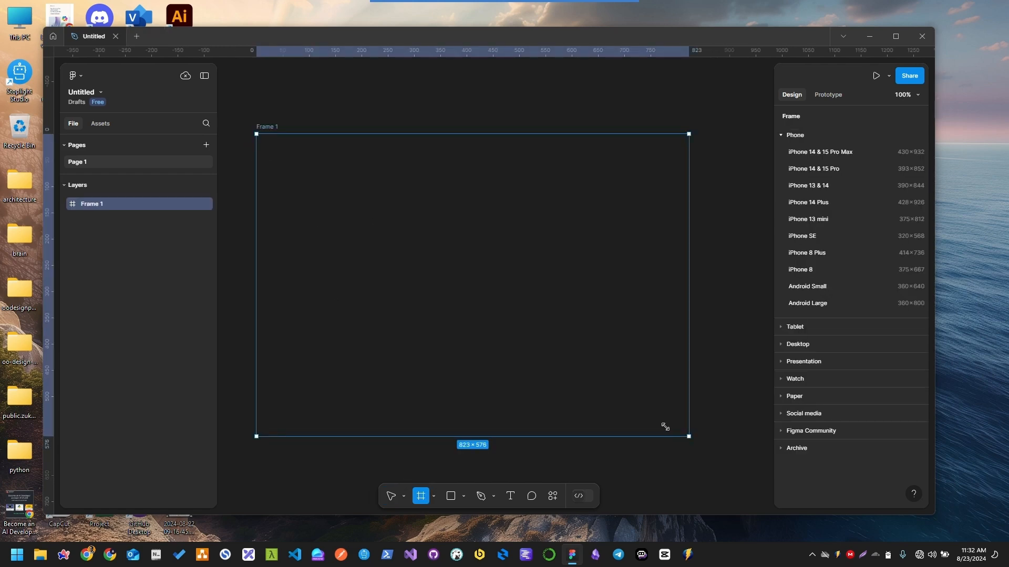
key(ctrl+z)
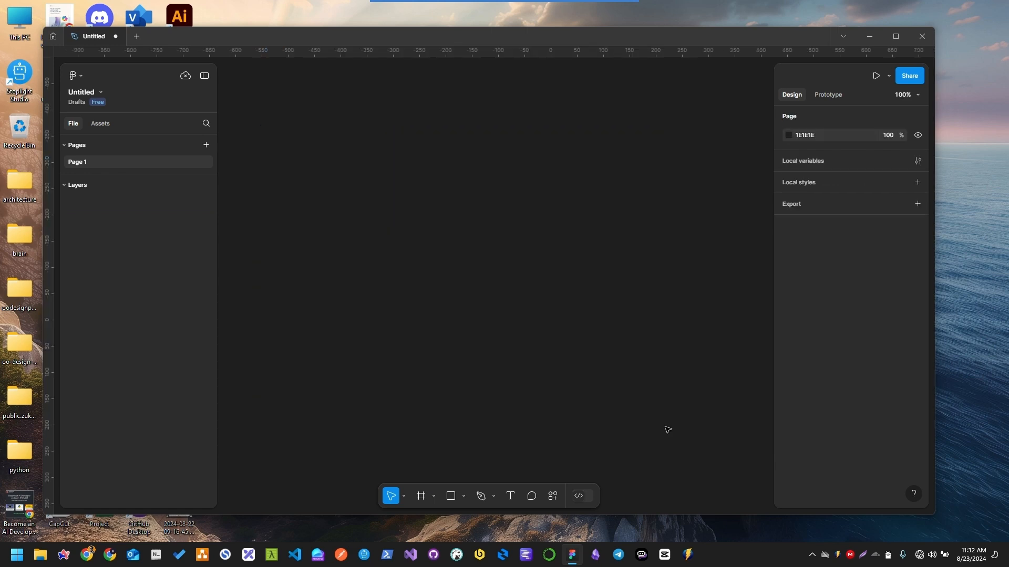
Draw a landscape frame about 743 × 519 on the empty canvas
key(f)
drag(277, 123, 667, 395)
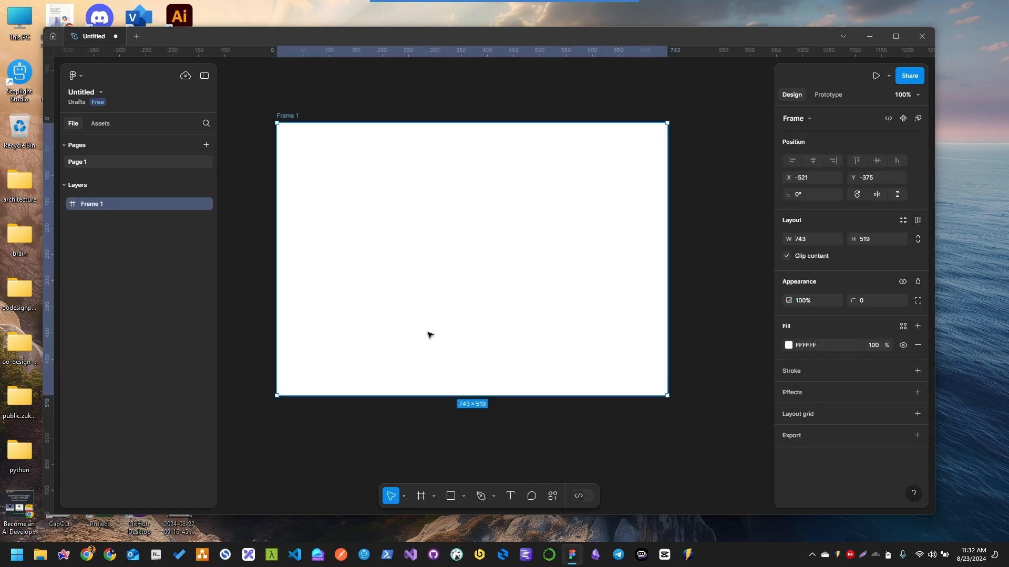
scroll(394, 268, up, 1)
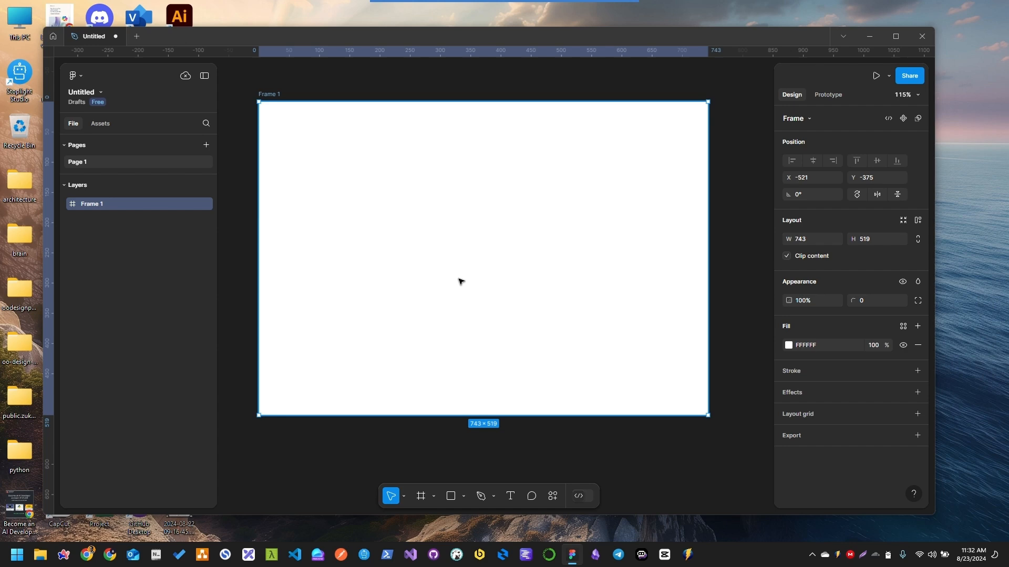
Draw a rectangle inside the frame, sized about 136 × 31 and placed near X 273, Y 239
key(t)
key(v)
key(r)
mouse_move(378, 196)
mouse_down()
mouse_move(462, 225)
mouse_move(512, 228)
mouse_up()
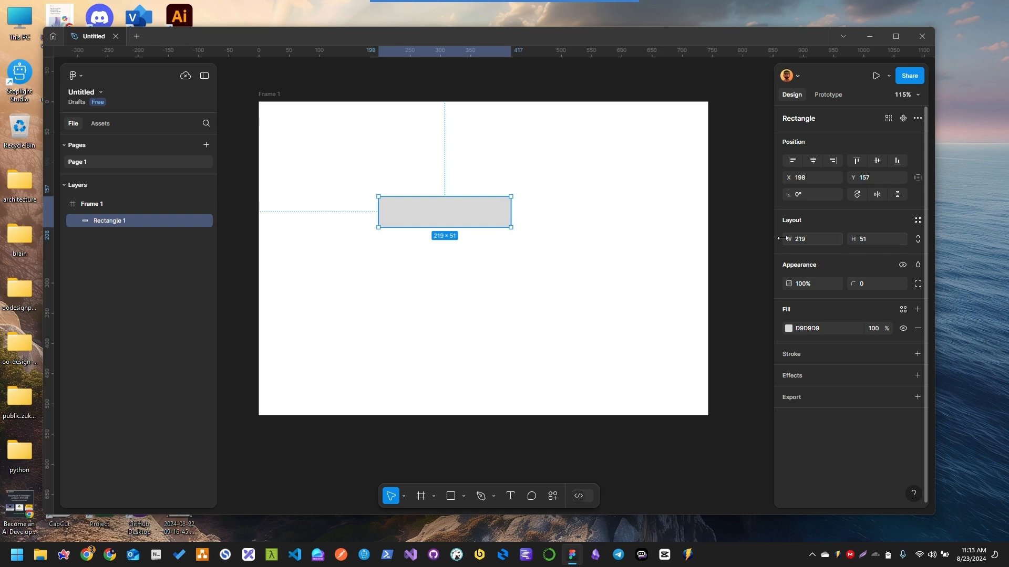
drag(461, 215, 487, 260)
Change the rectangle's fill to the bright blue 1A75FF
scroll(489, 262, up, 3)
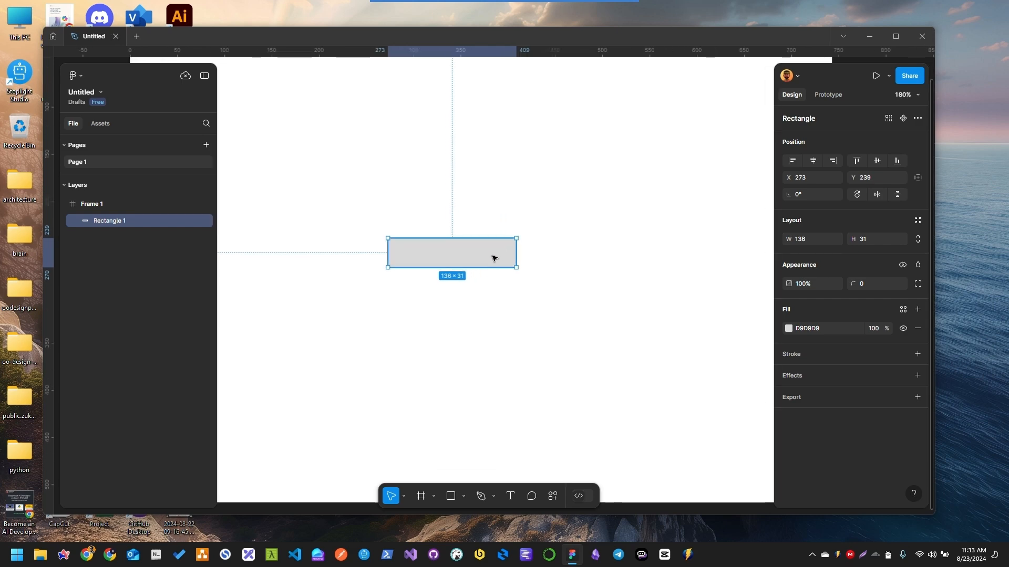
click(787, 329)
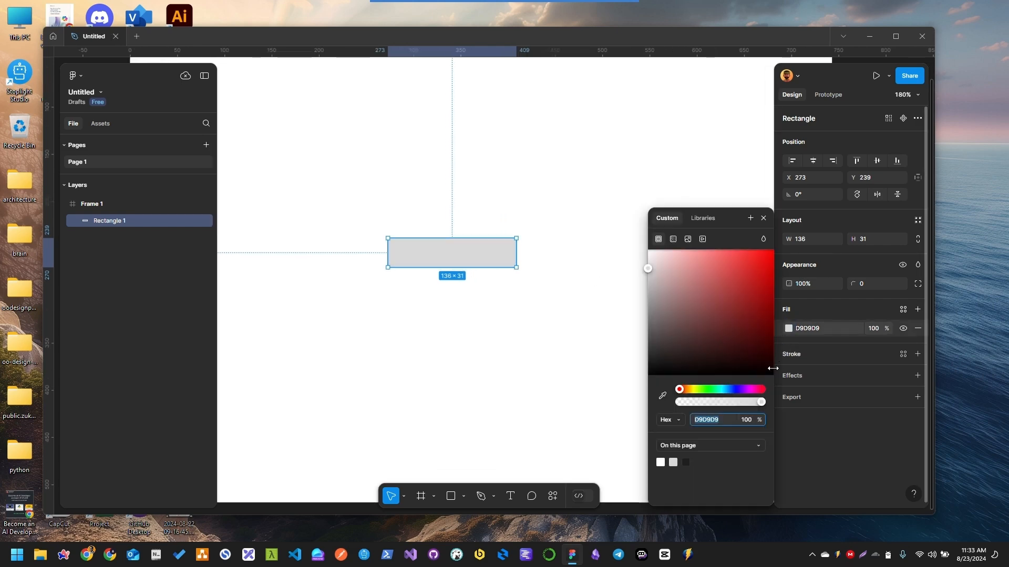
click(733, 390)
click(729, 389)
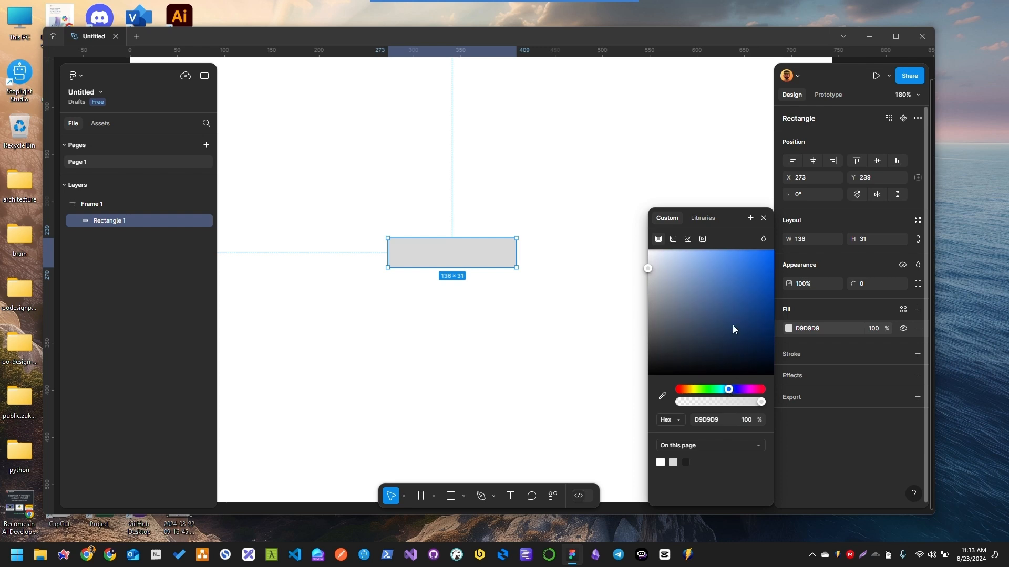
click(761, 250)
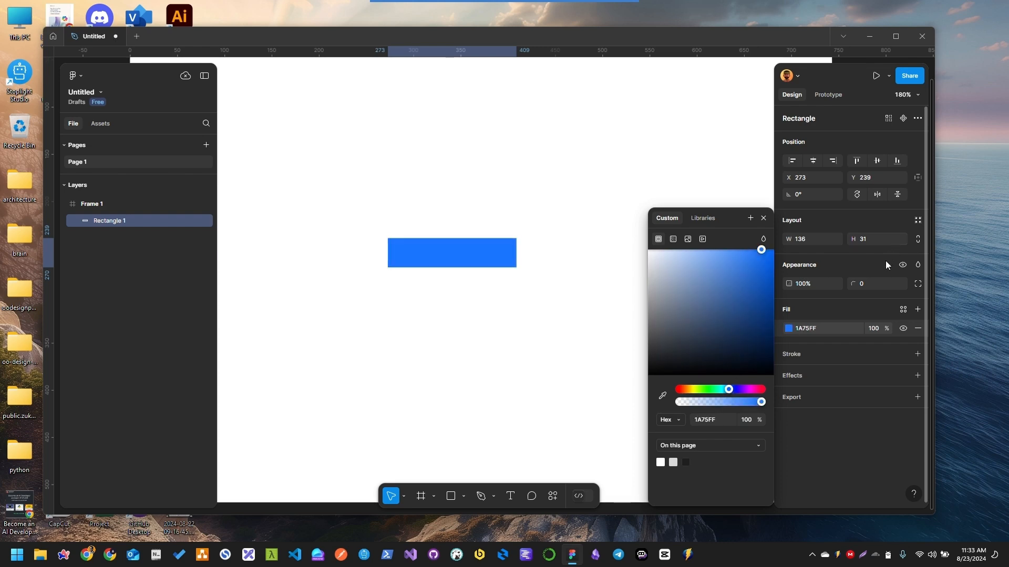
Round the blue rectangle's corners with a radius of 4
click(857, 284)
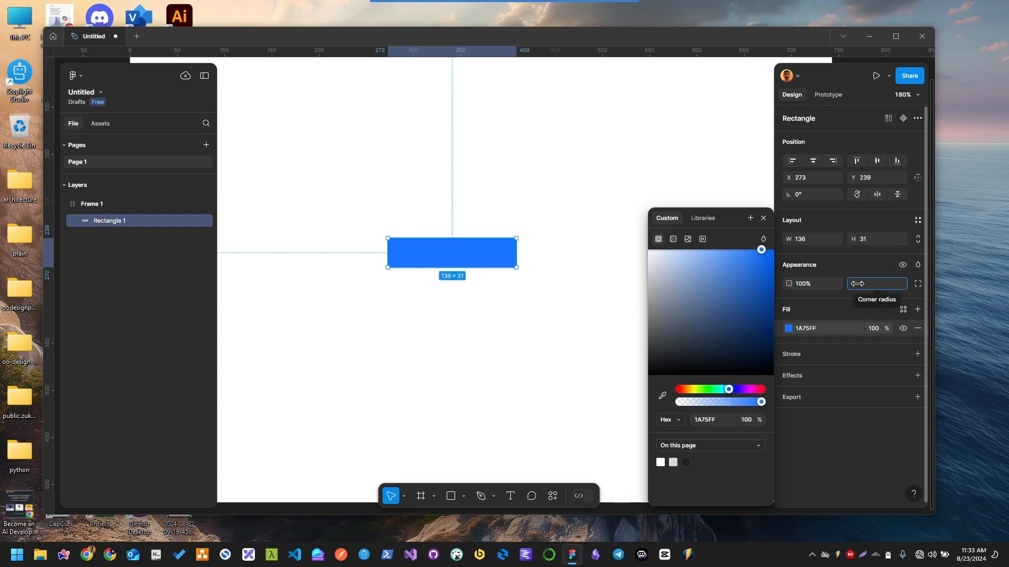
drag(857, 284, 897, 284)
click(865, 283)
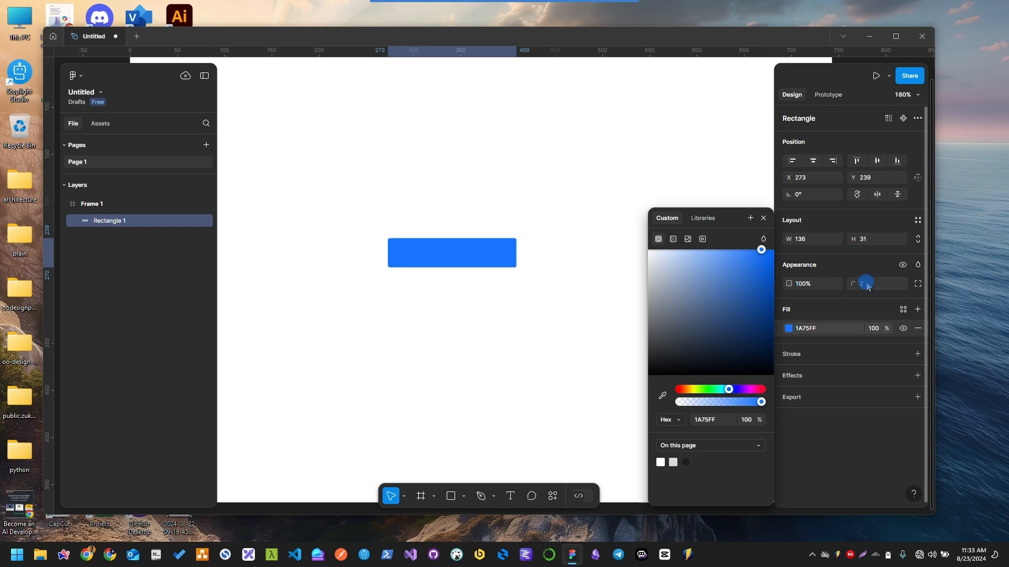
text(8)
key(Return)
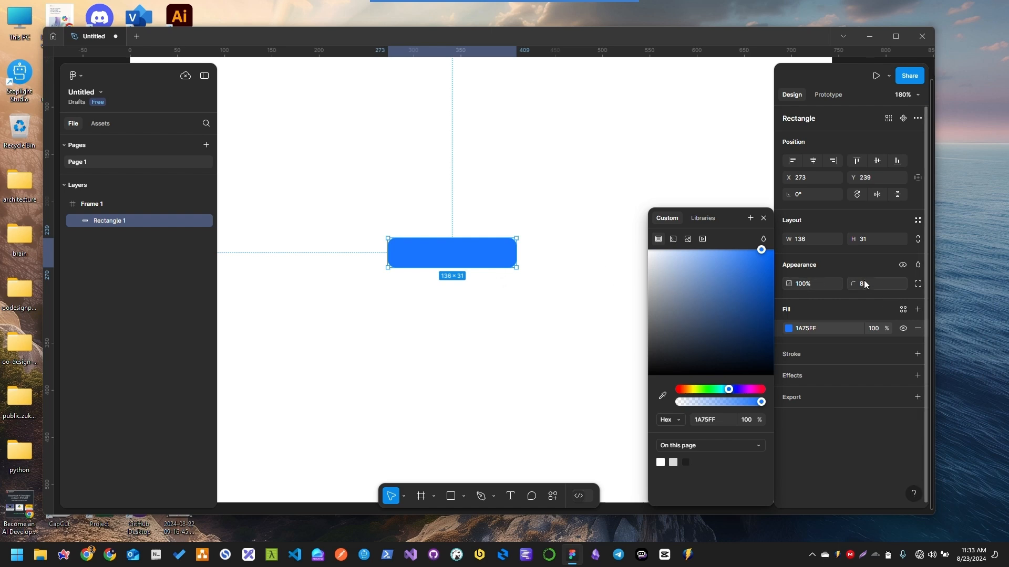
drag(860, 283, 857, 282)
click(423, 346)
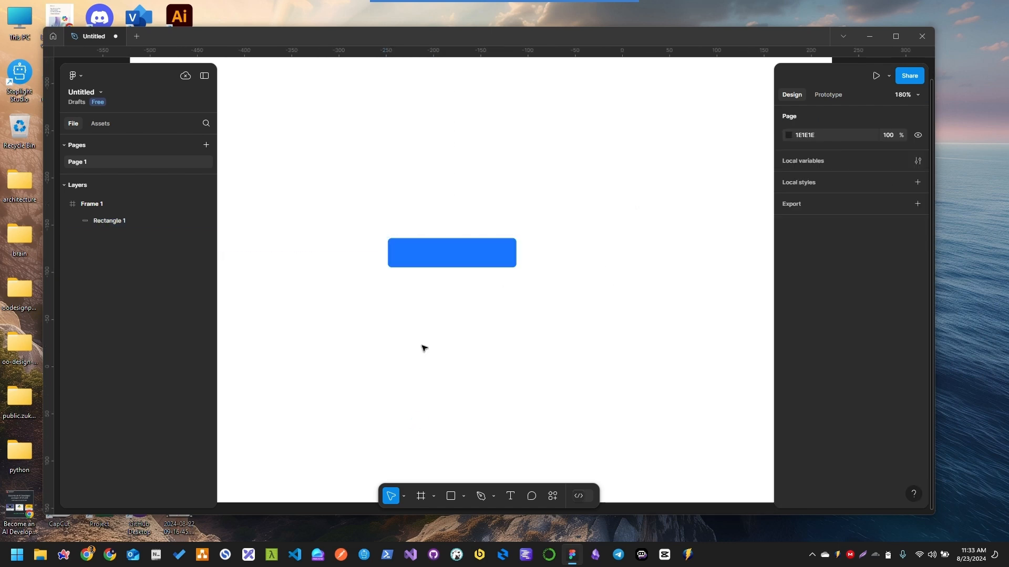
Add the text "Button" on the blue rectangle and move it to roughly the middle
scroll(423, 251, up, 3)
key(t)
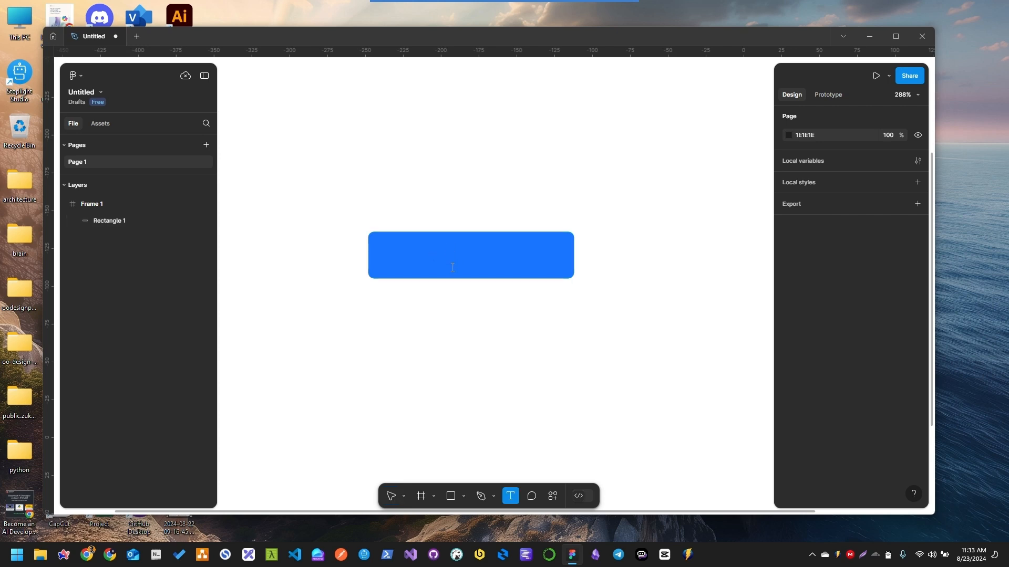
click(460, 264)
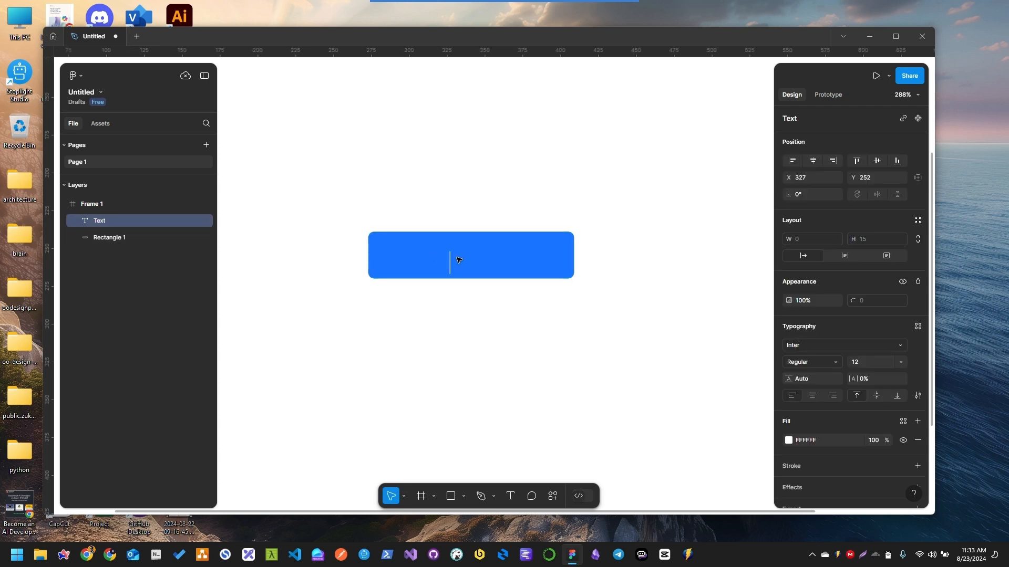
text(Button)
key(Escape)
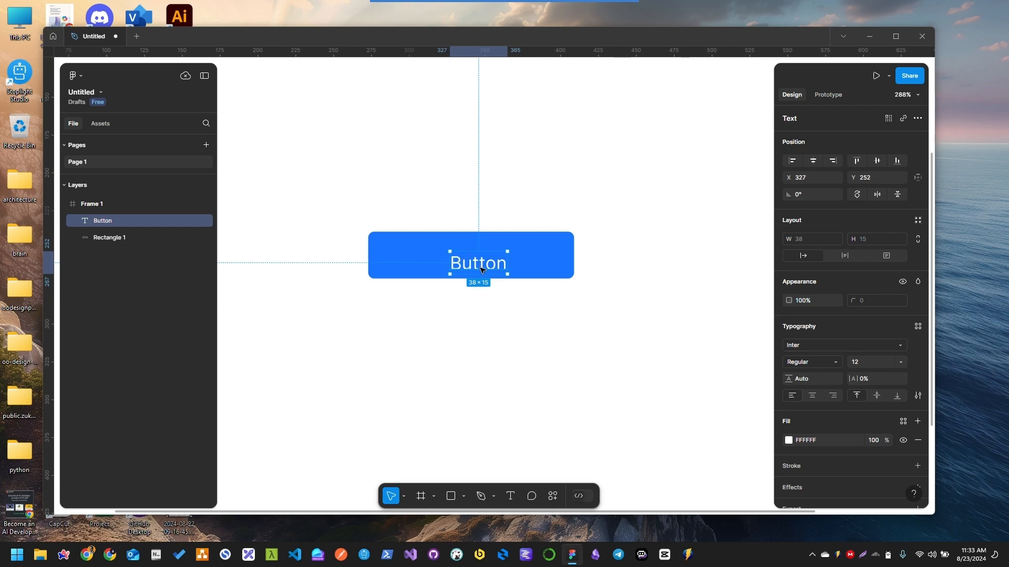
drag(482, 268, 469, 262)
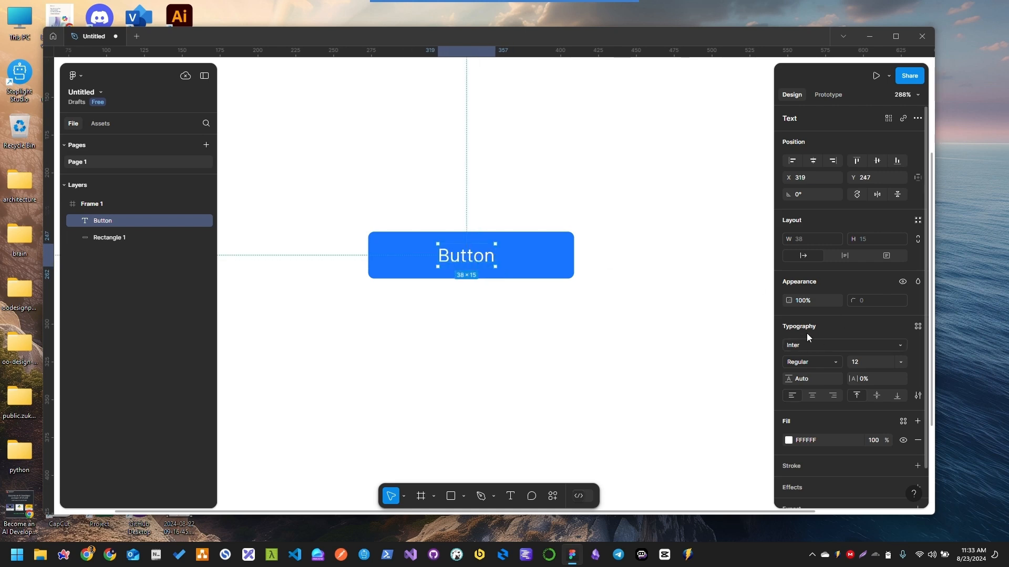
Set the "Button" text to the Semi Bold weight at font size 14
scroll(802, 345, down, 2)
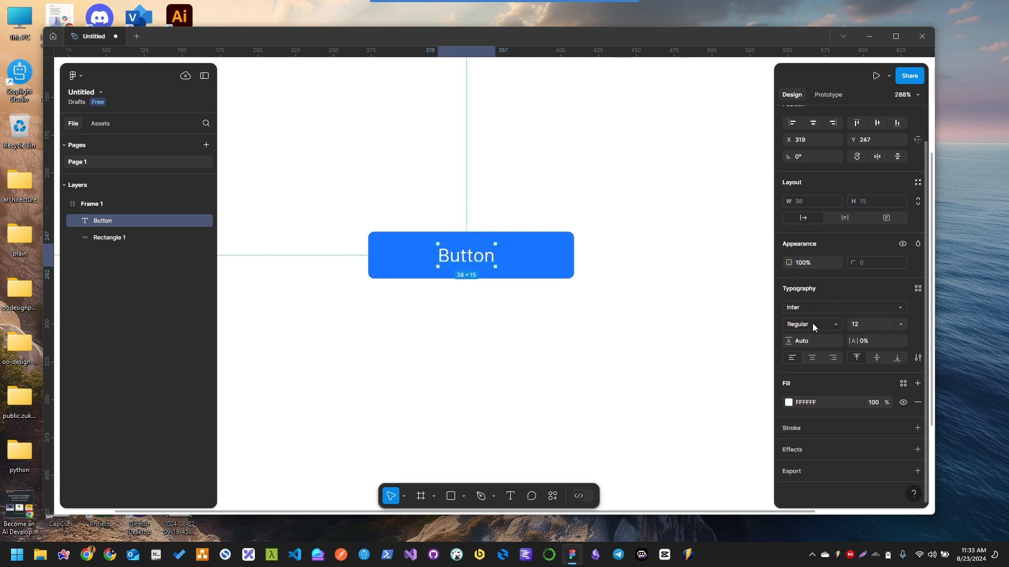
click(799, 308)
click(799, 307)
click(821, 324)
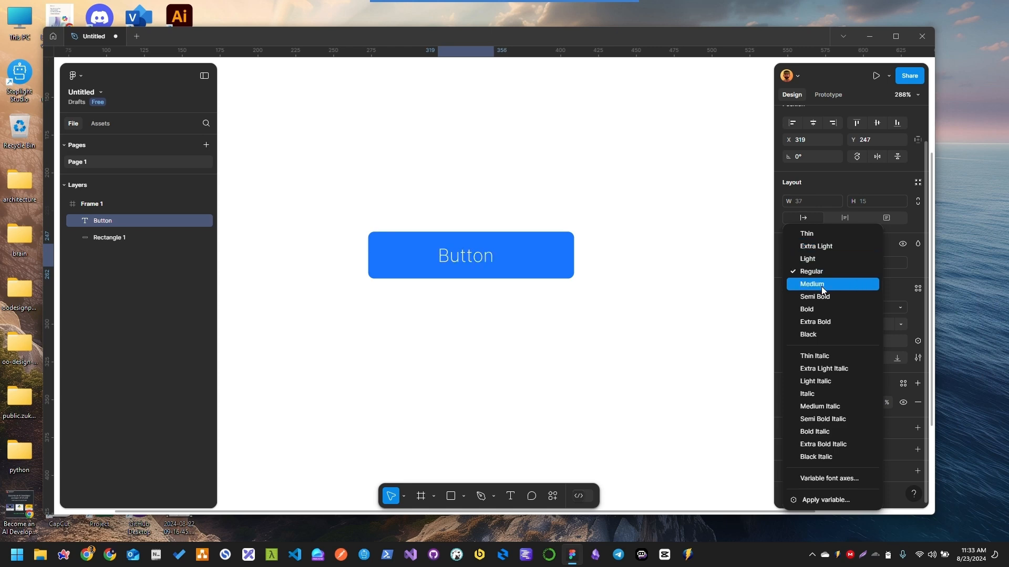
click(822, 297)
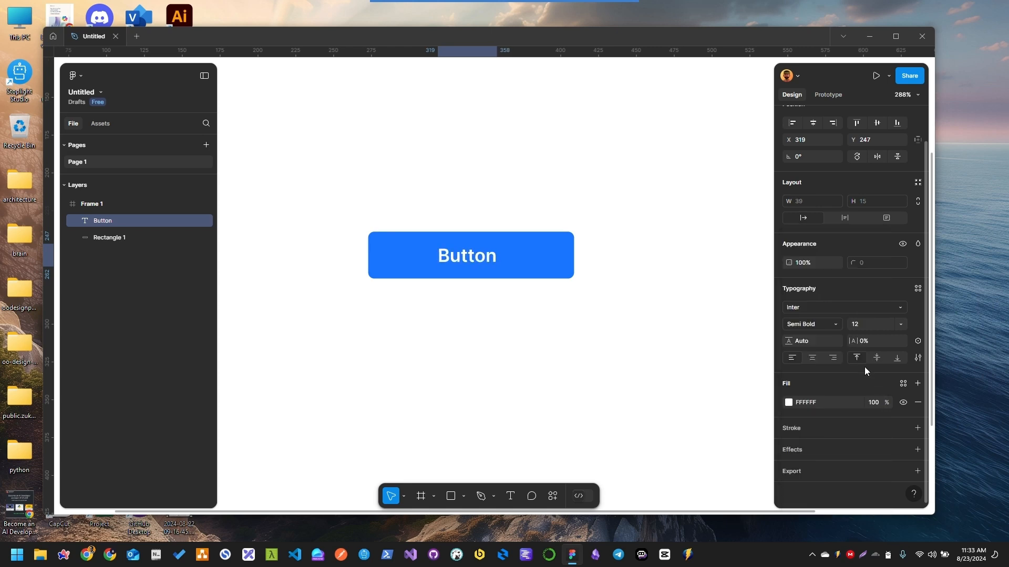
click(865, 324)
text(14)
key(Return)
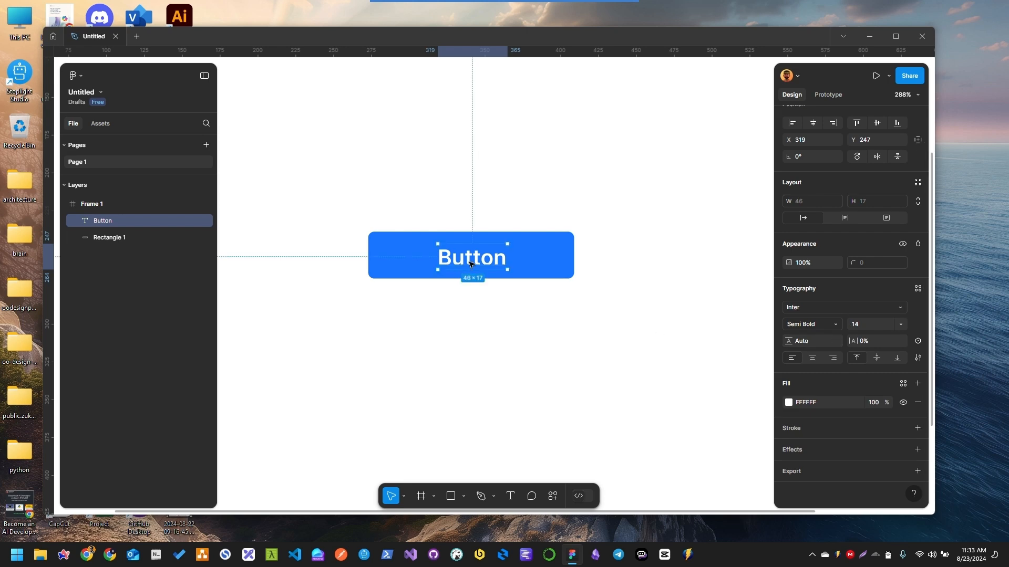
Select the text together with the rectangle and align both on their horizontal and vertical centers
drag(469, 262, 469, 262)
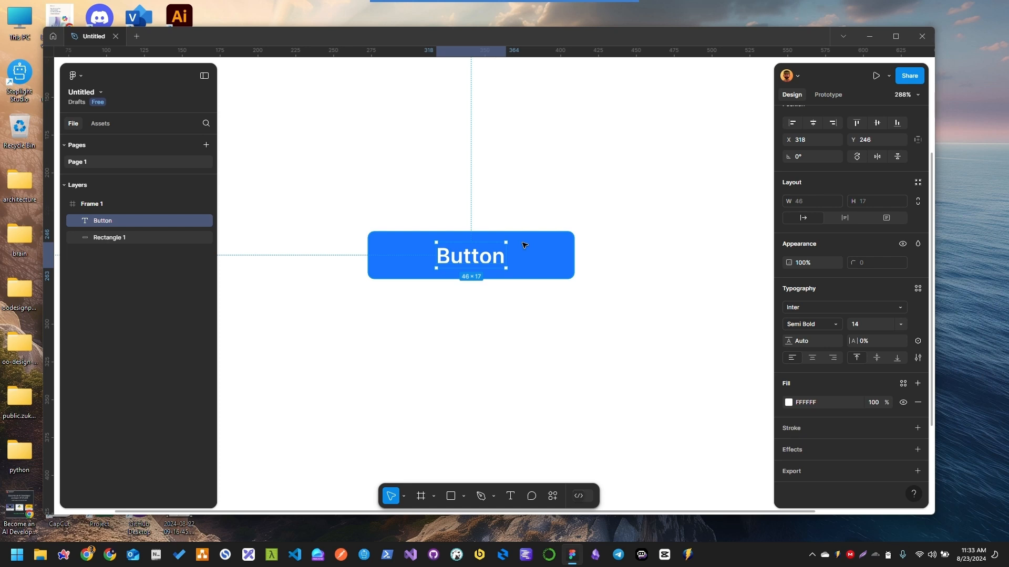
shift+click(519, 262)
scroll(811, 147, up, 1)
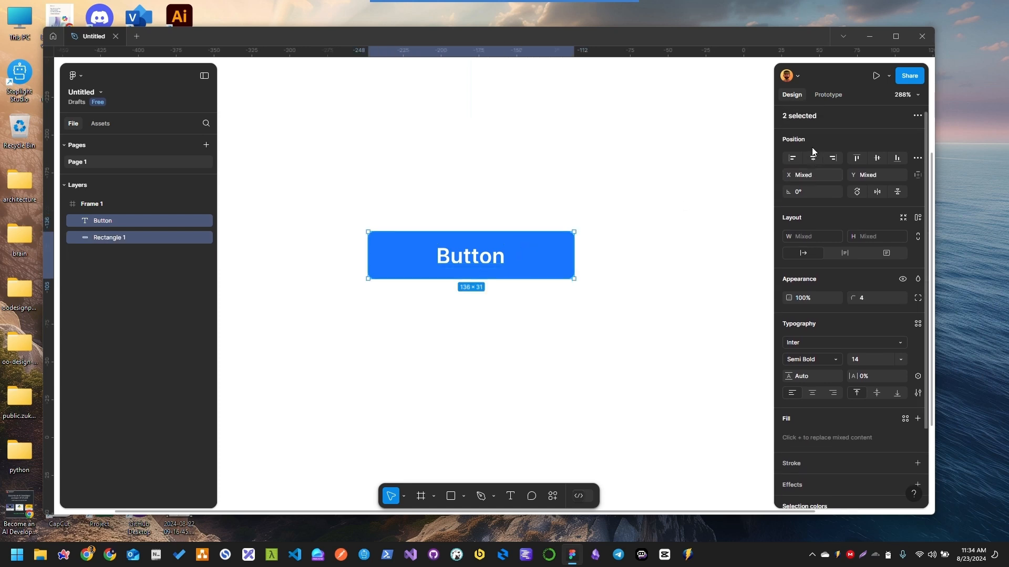
click(793, 160)
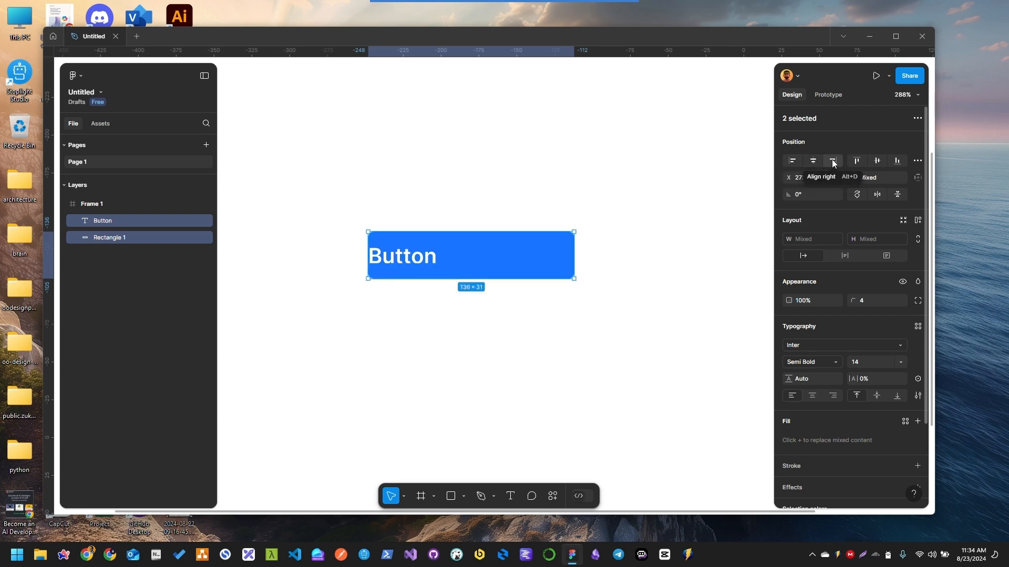
click(831, 160)
click(812, 161)
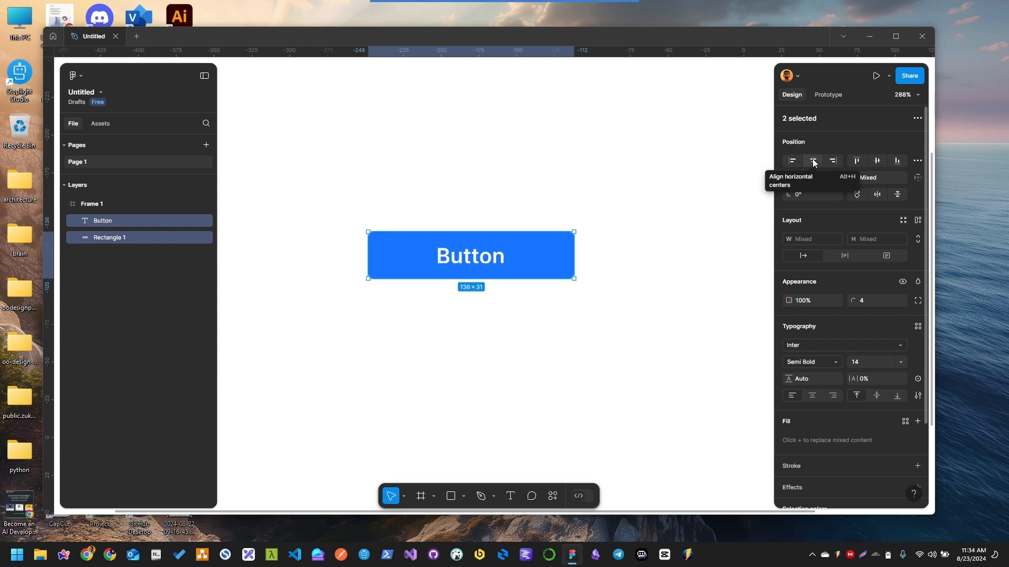
click(878, 160)
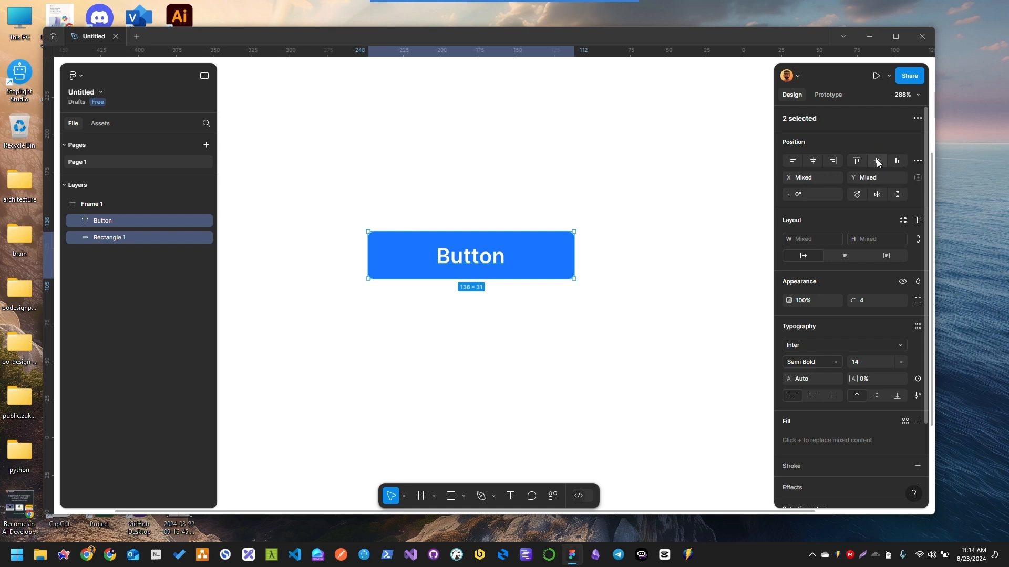
Group the "Button" text and the blue rectangle into one group
right_click(500, 264)
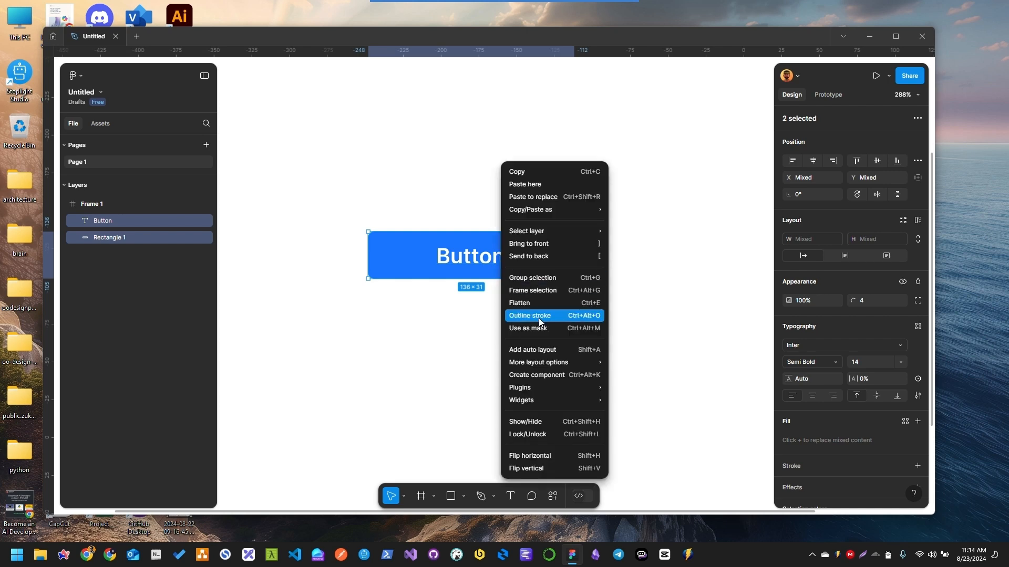
click(478, 264)
right_click(507, 265)
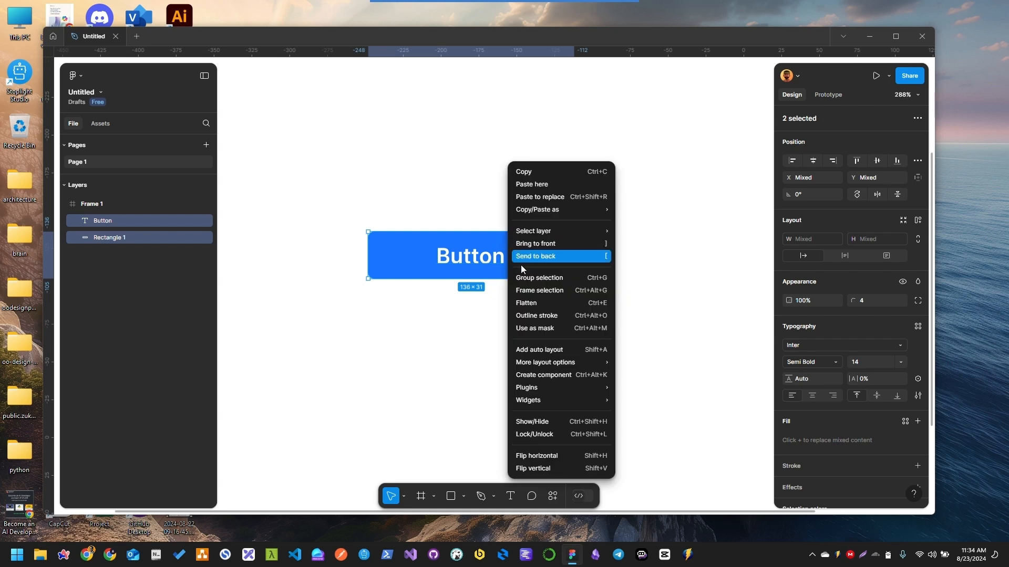
click(547, 283)
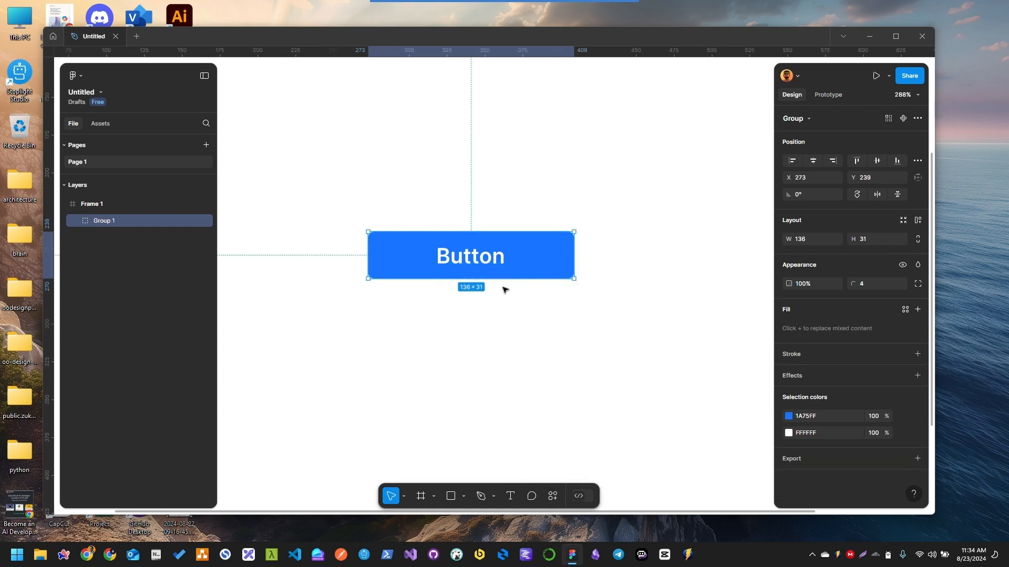
Move the grouped blue button higher in the frame and deselect it
click(632, 249)
drag(497, 264, 518, 213)
key(ctrl+z)
click(497, 304)
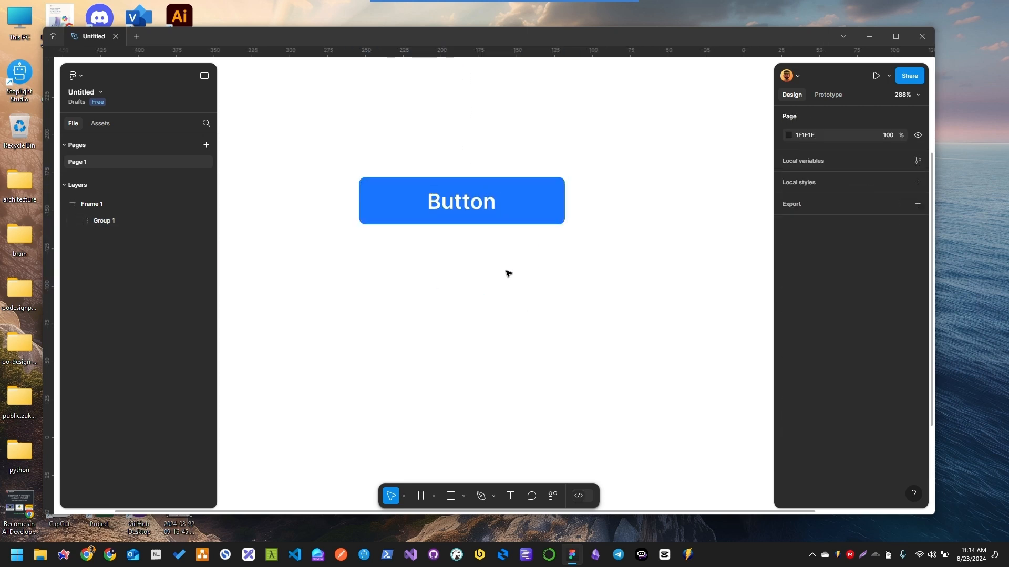
Add a separate text "Button" below the blue button and place it at about X 320, Y 277
key(t)
click(479, 303)
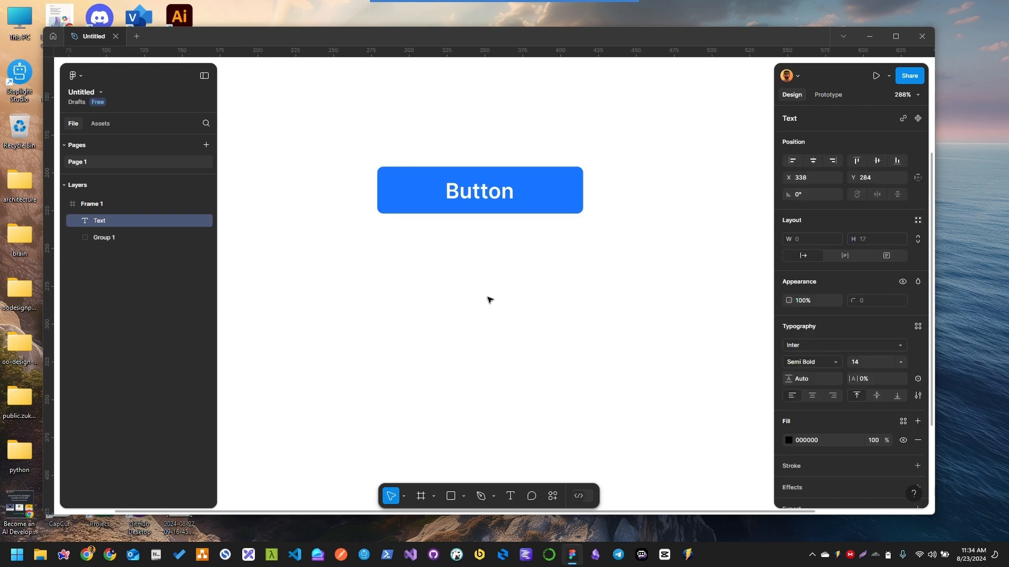
text(Button)
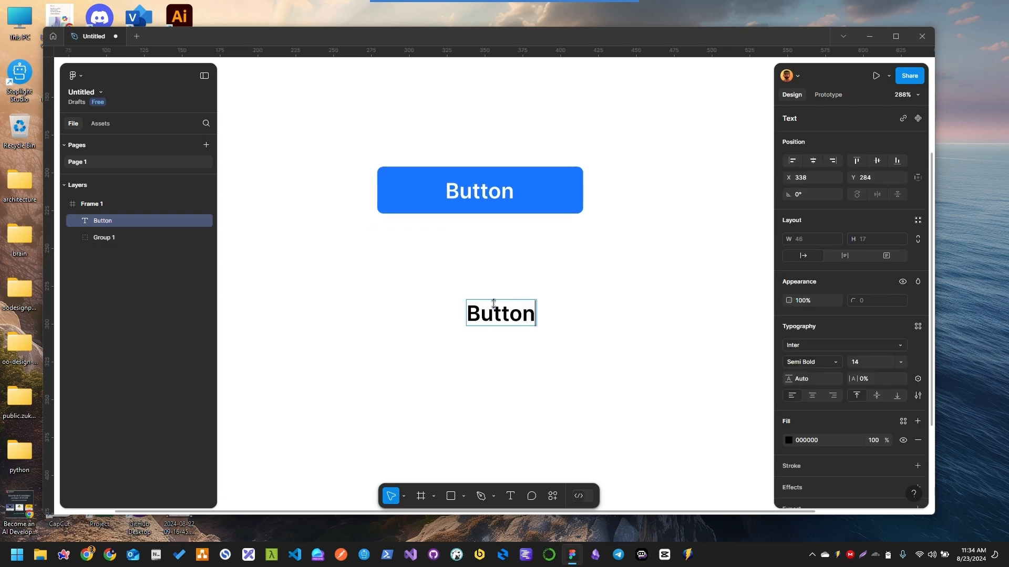
key(Escape)
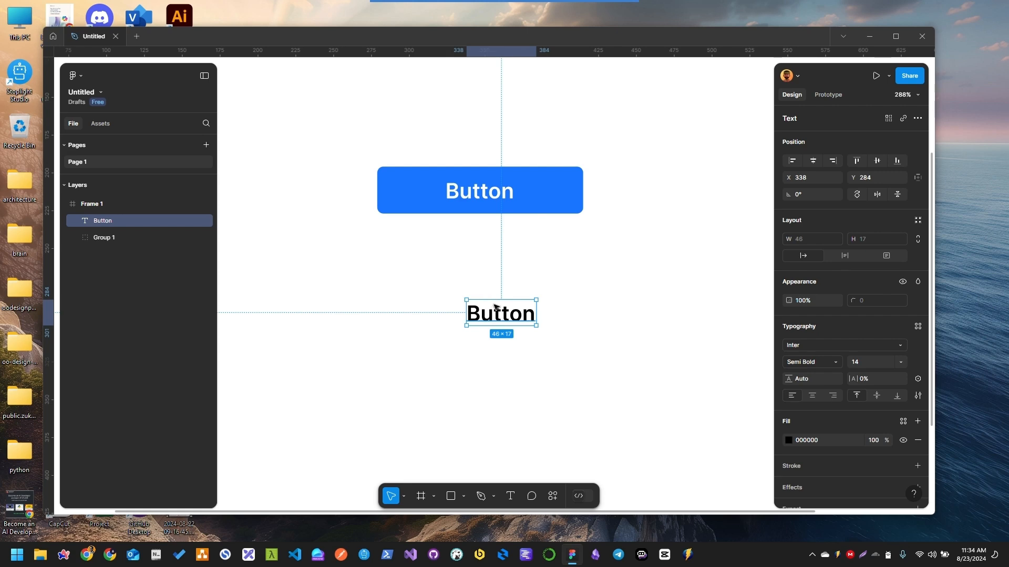
drag(486, 318, 459, 307)
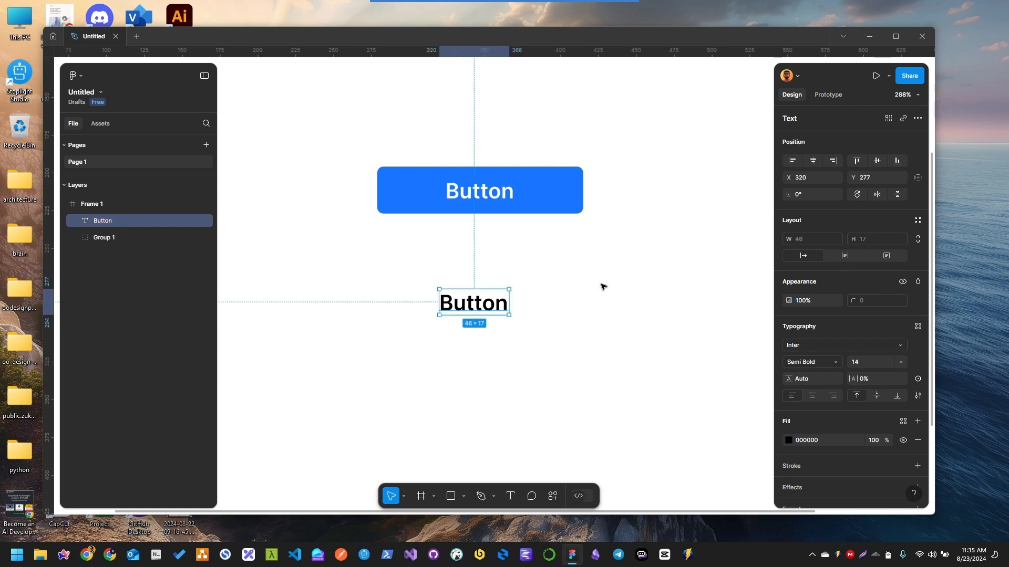
Try auto layout on the lower "Button" text and undo it
right_click(479, 305)
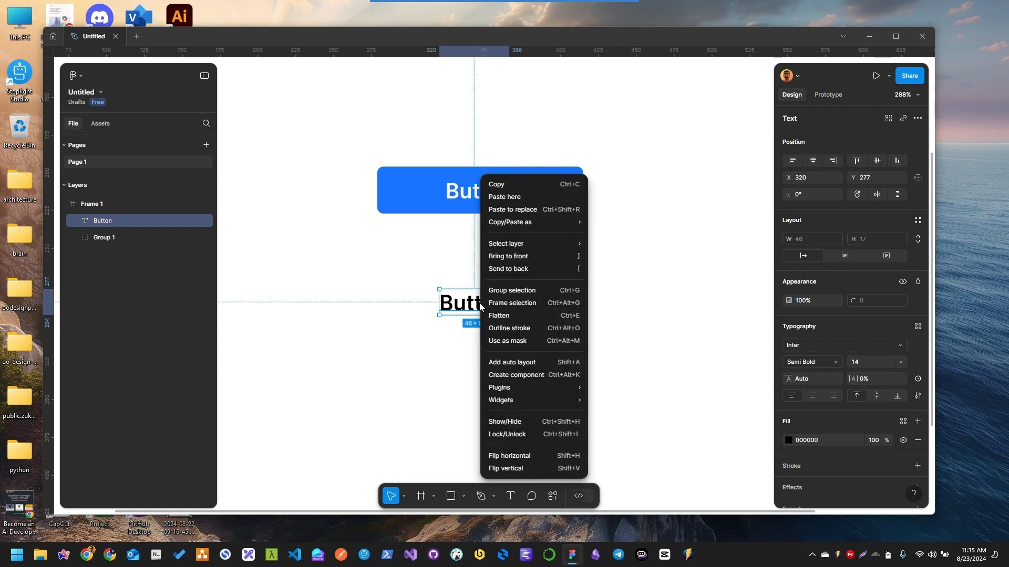
click(525, 364)
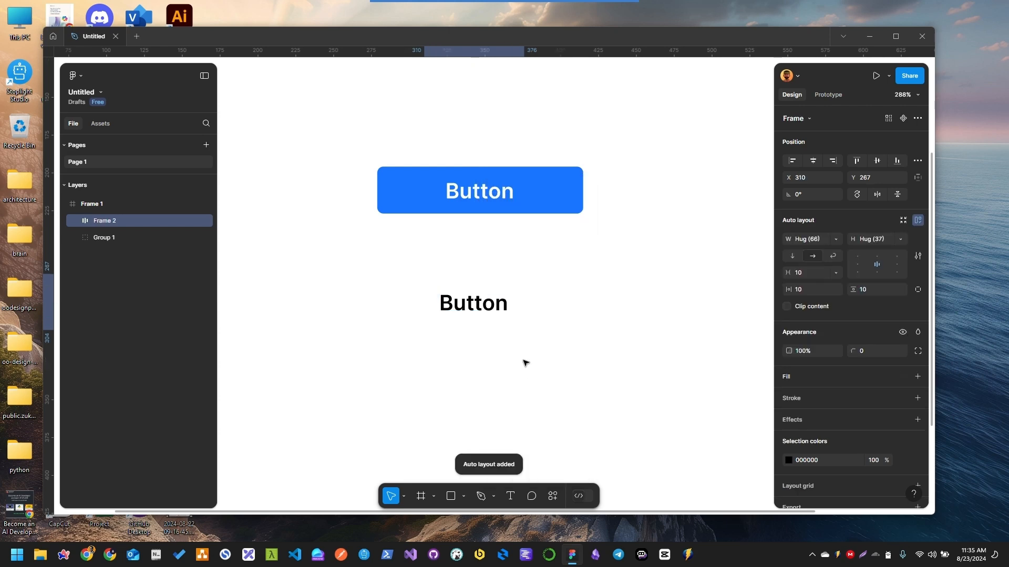
key(ctrl+z)
click(556, 317)
Select the lower "Button" text and add auto layout around it
click(479, 309)
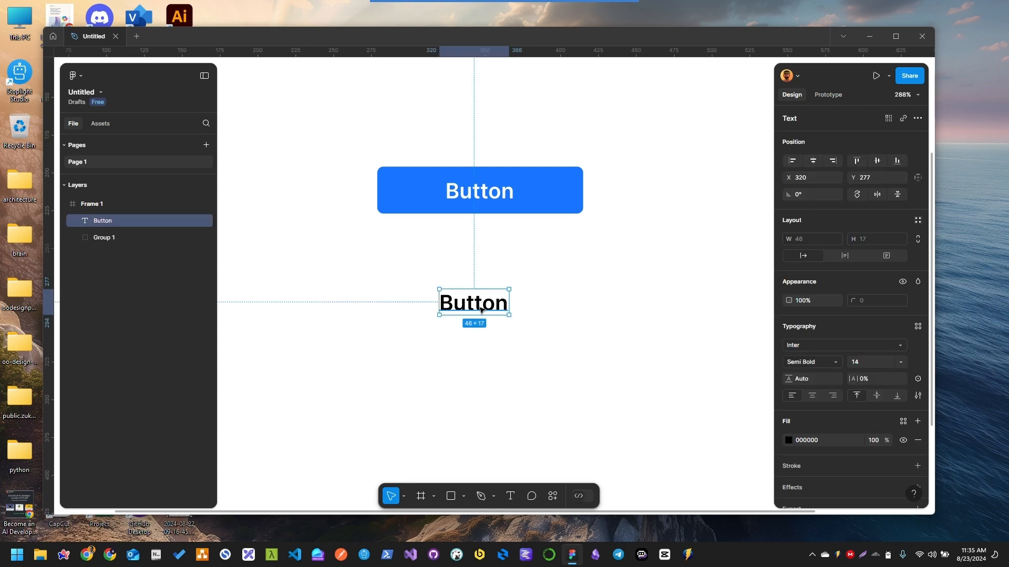
right_click(479, 309)
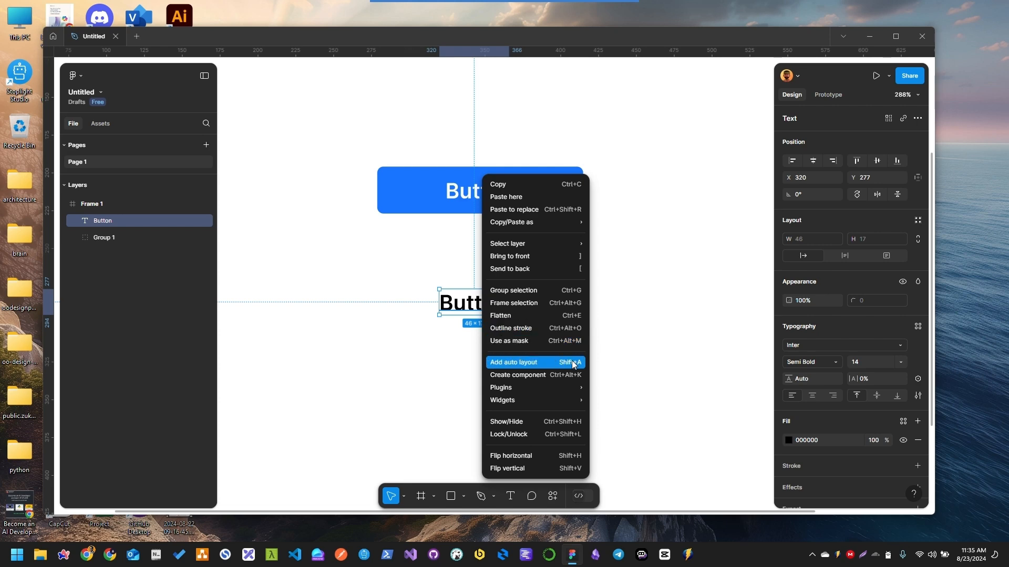
click(460, 309)
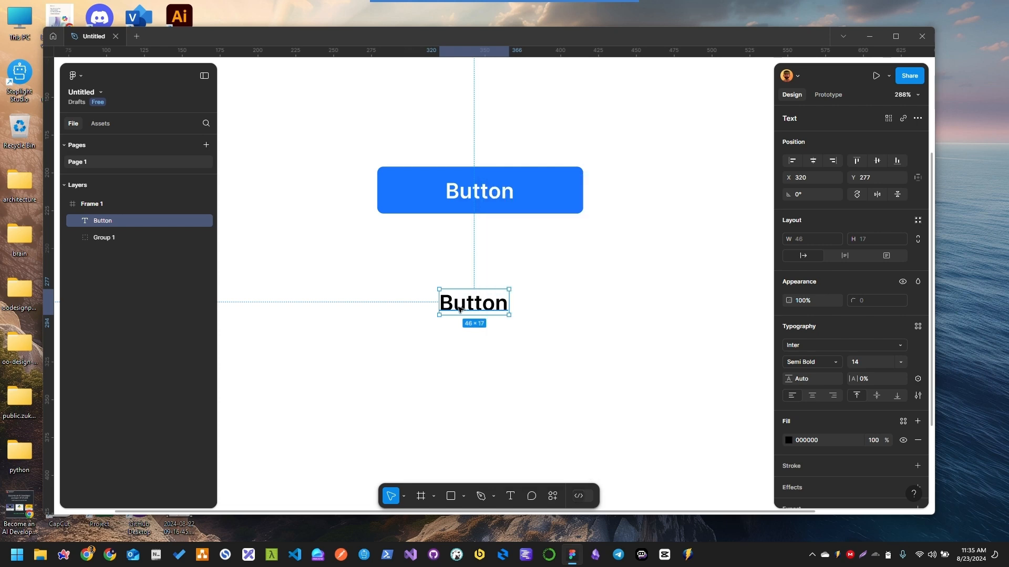
key(shift+a)
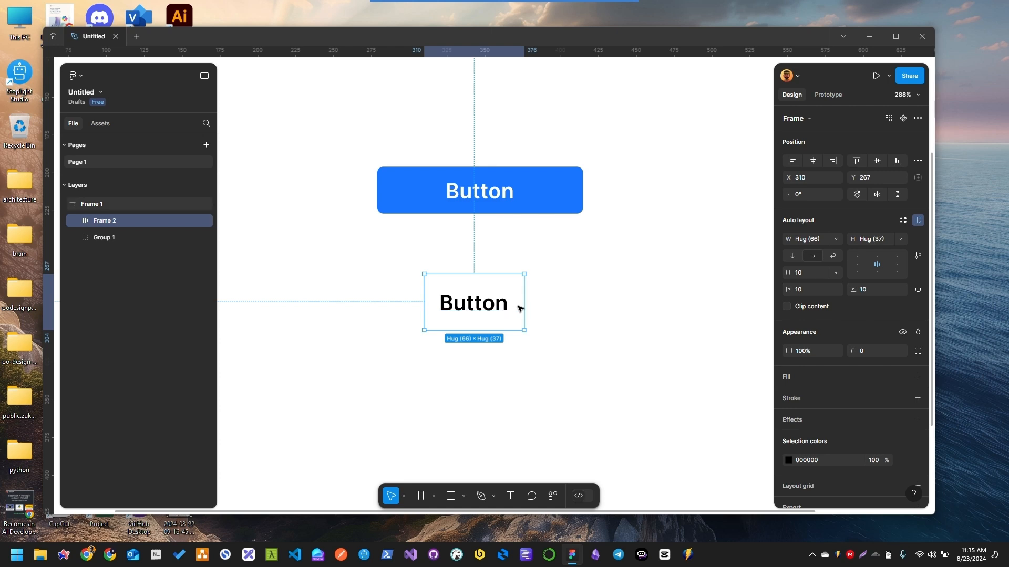
Try increasing only the right padding of the auto layout frame with individual paddings, and undo the change
scroll(526, 293, up, 3)
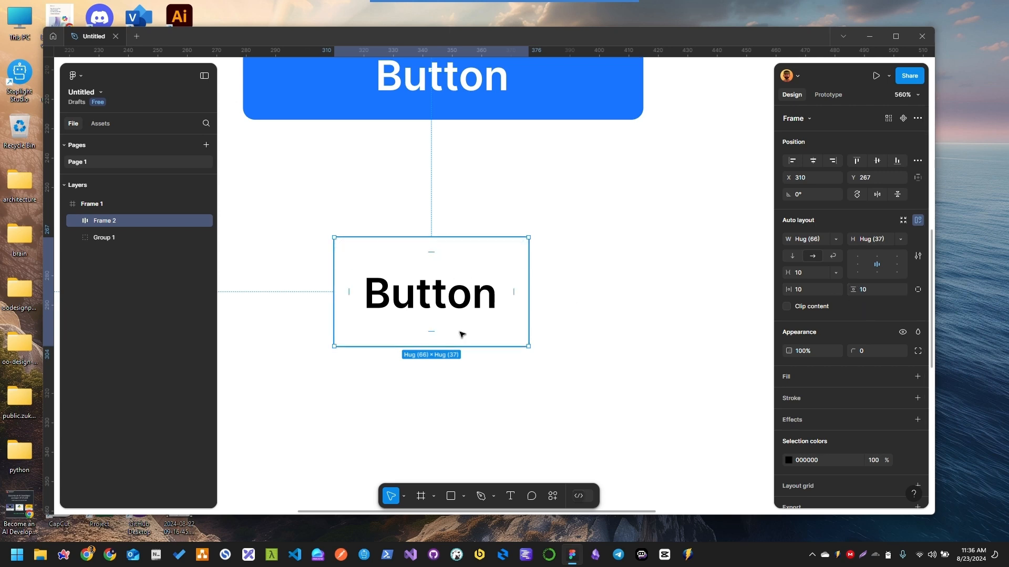
click(918, 290)
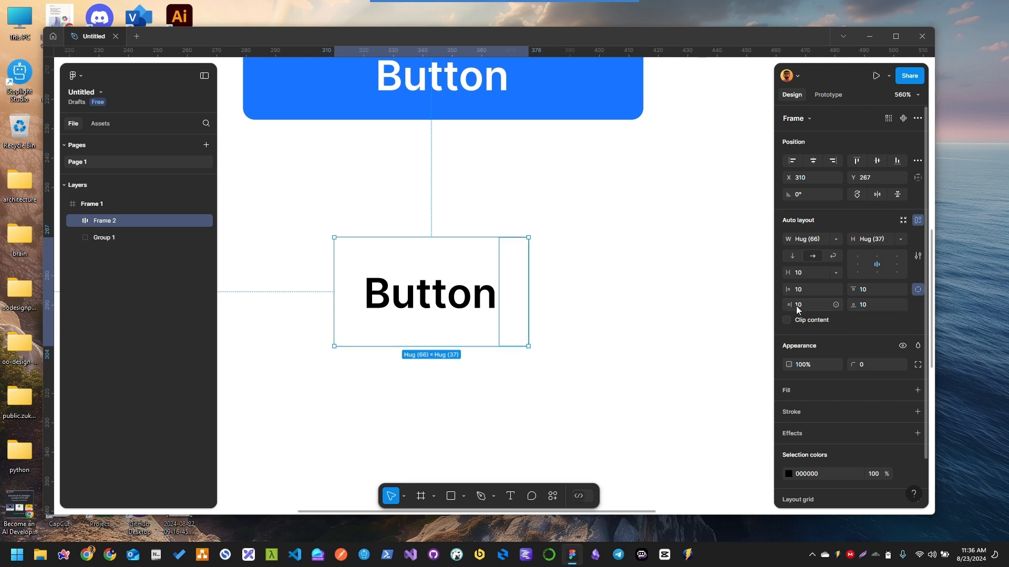
drag(788, 304, 874, 306)
key(ctrl+z)
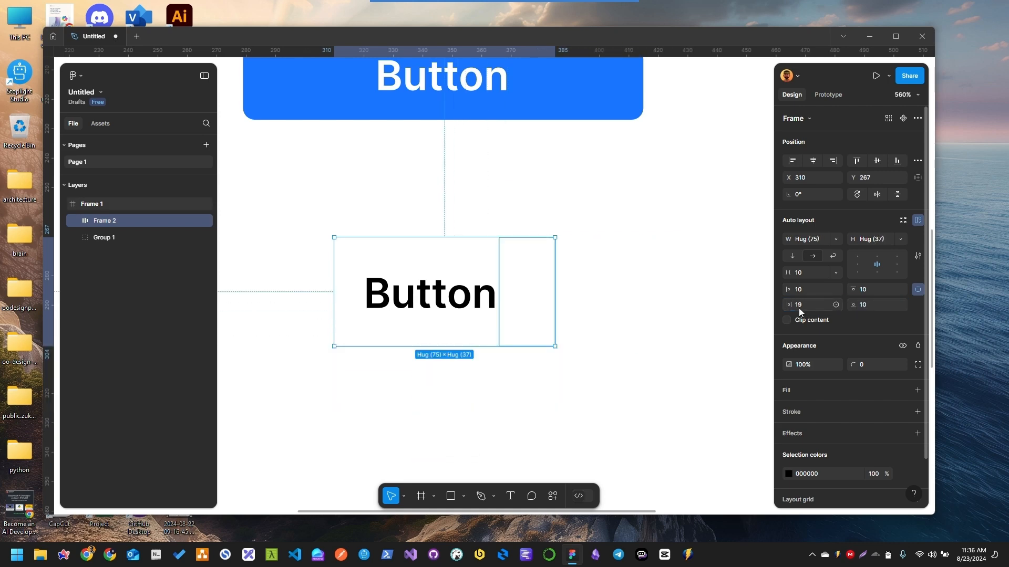
key(ctrl+z)
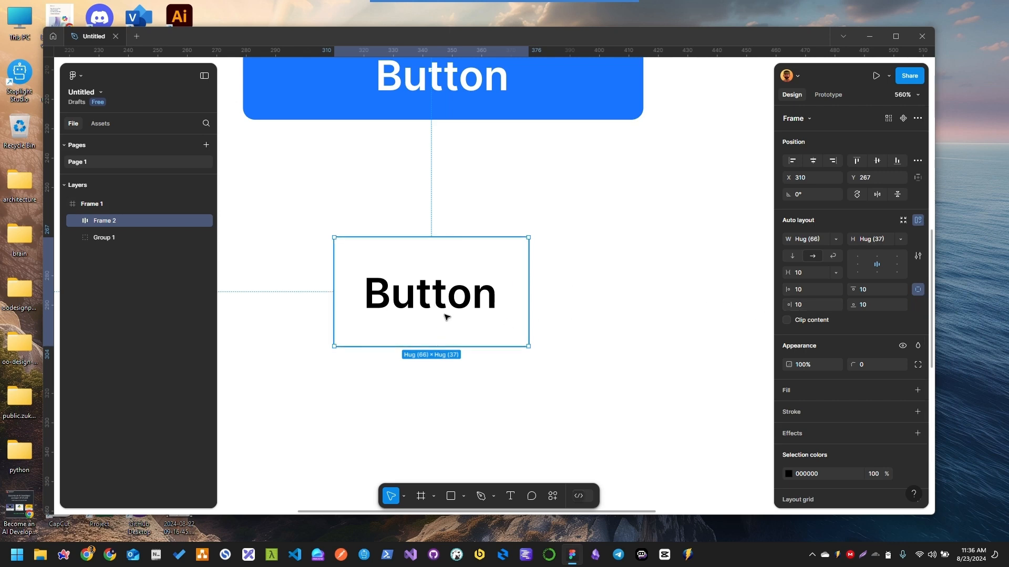
click(918, 290)
Set the auto layout frame's vertical padding to 4 and horizontal padding to 16
click(872, 291)
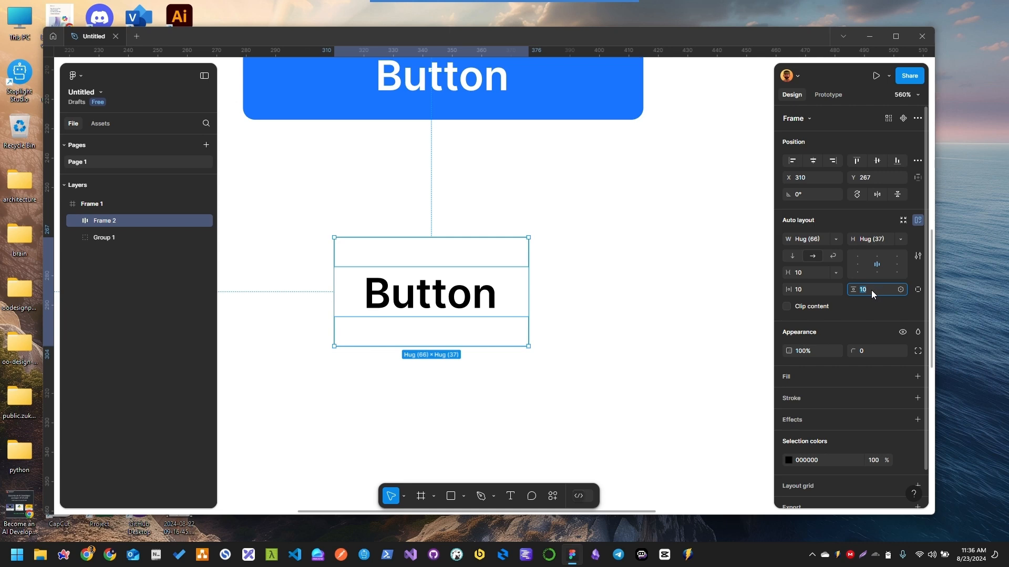
text(4)
key(Return)
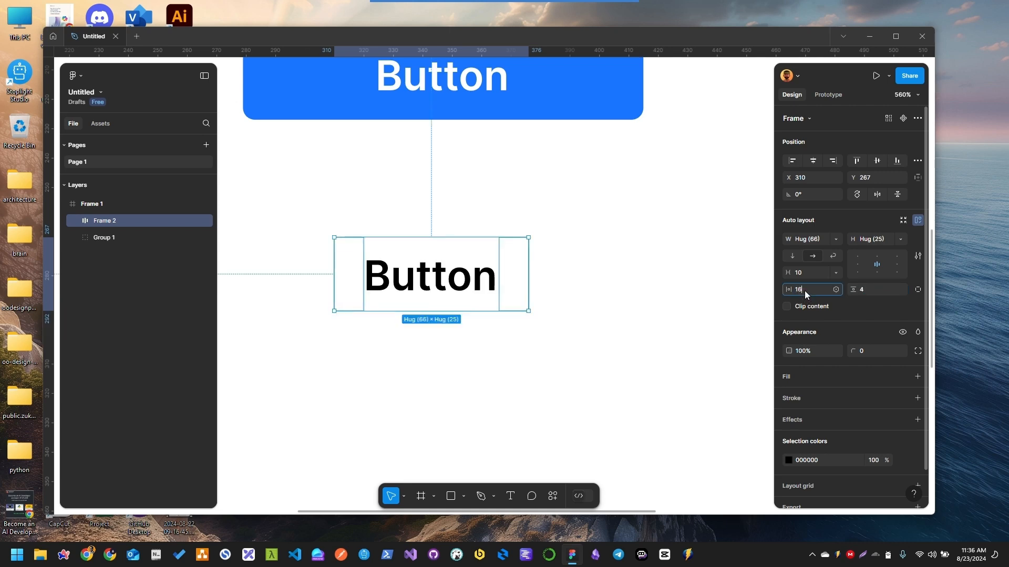
click(804, 291)
text(16)
key(Return)
Add a fill to the auto layout frame and sample its color from the blue button above
scroll(818, 381, down, 1)
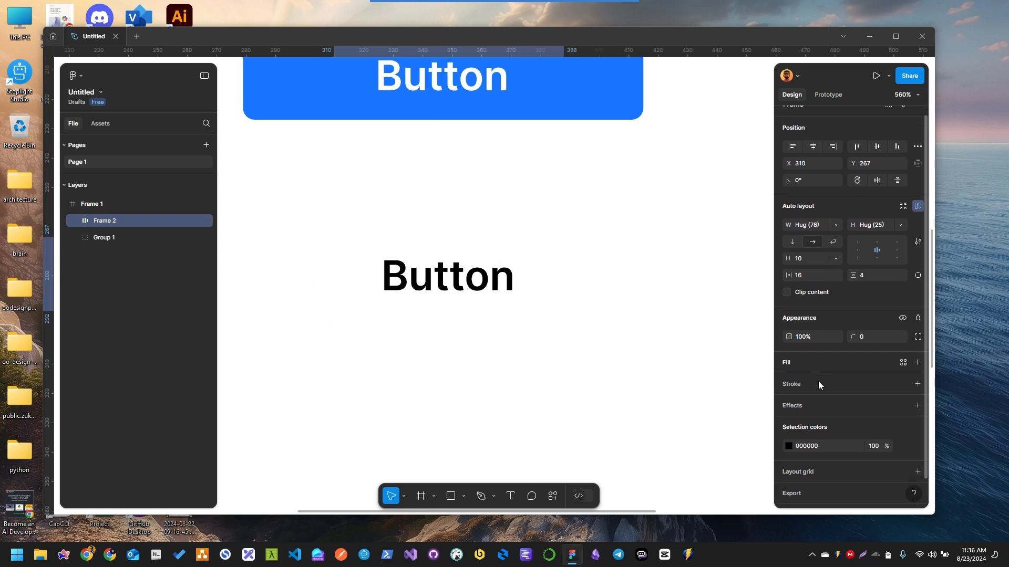
click(815, 341)
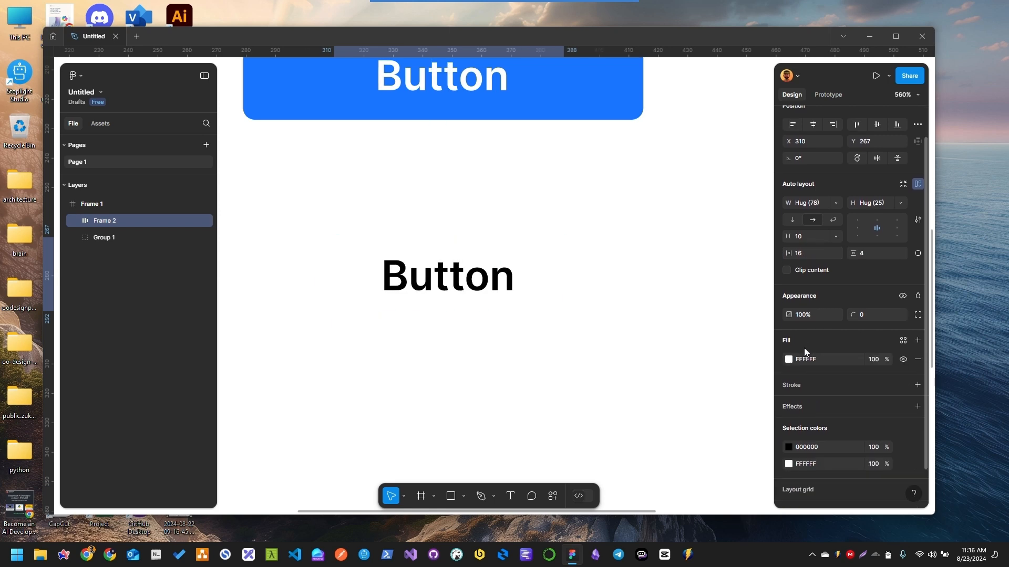
click(788, 360)
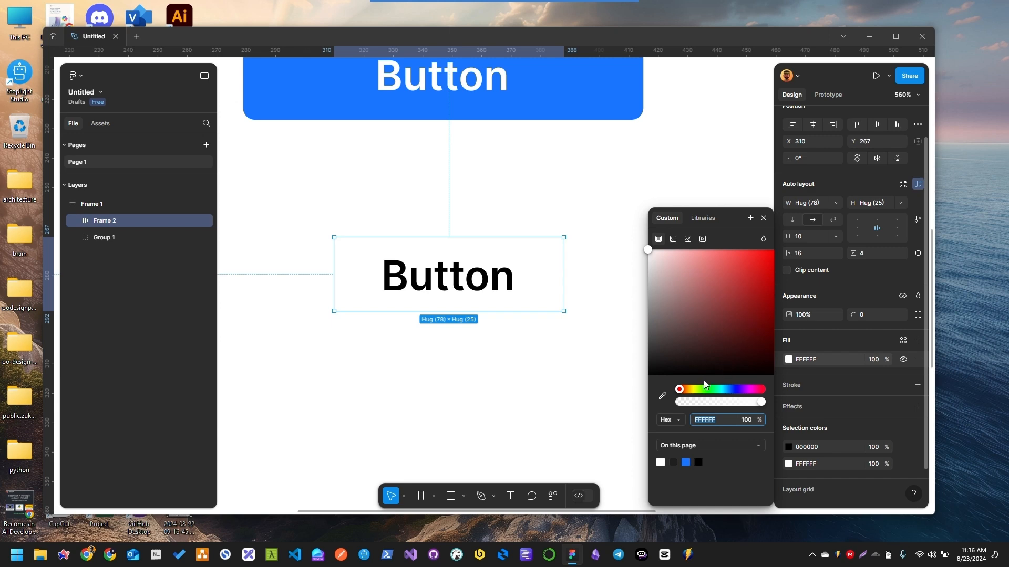
click(663, 395)
click(600, 78)
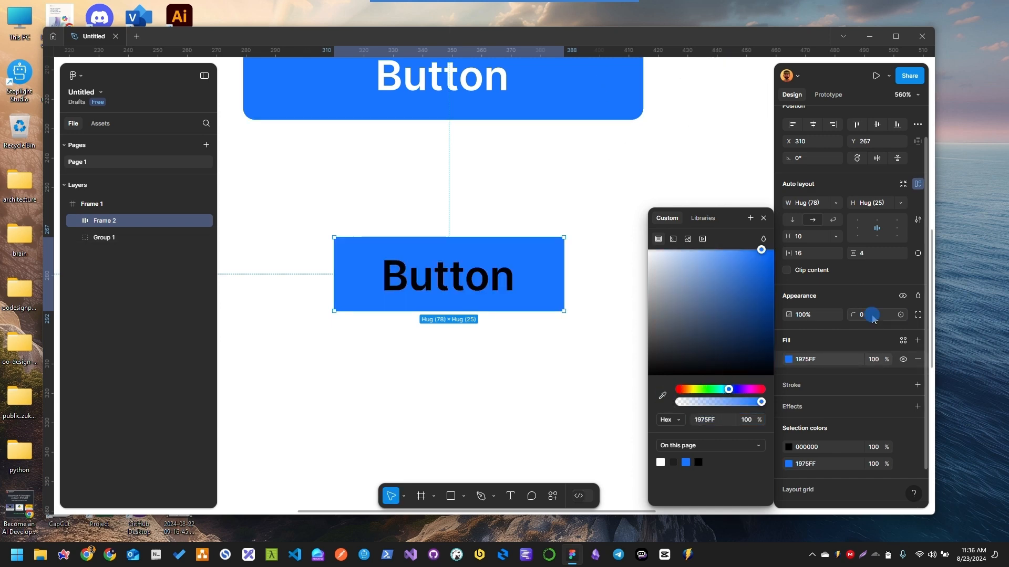
Set the auto layout frame's corner radius to 4
click(873, 315)
text(4)
key(Return)
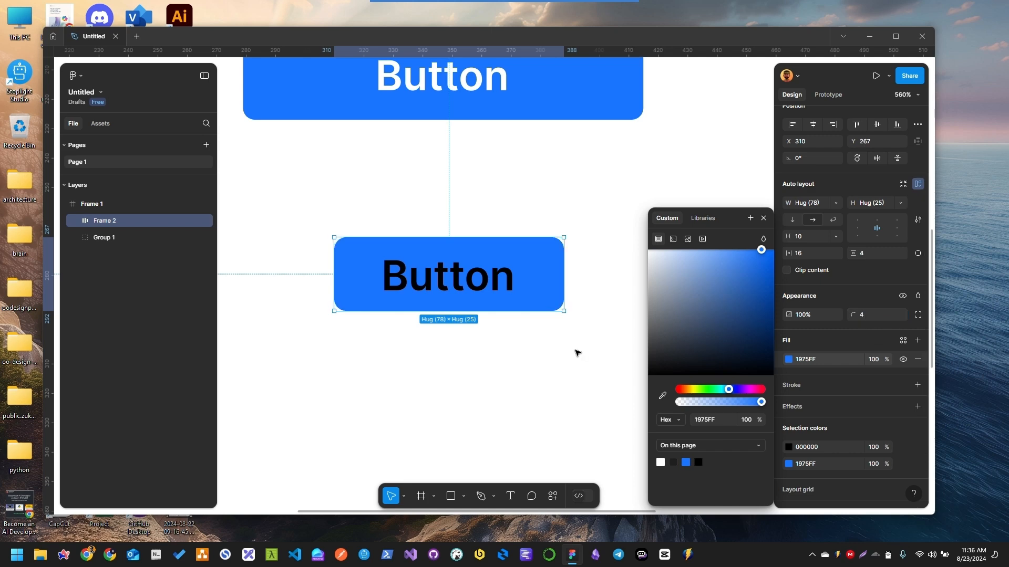
Change the fill of the "Button" text inside the auto layout frame to white and deselect it
double_click(447, 276)
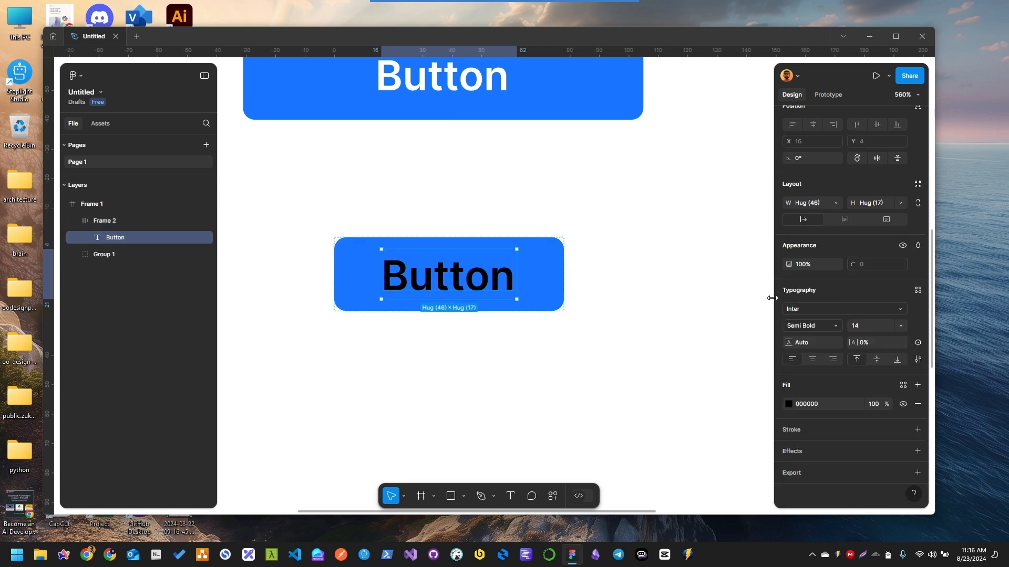
click(789, 404)
drag(717, 309, 578, 214)
click(571, 283)
click(616, 289)
Move the auto layout button to about X 278, Y 266, near the left edge of the grouped button above
scroll(618, 291, up, 1)
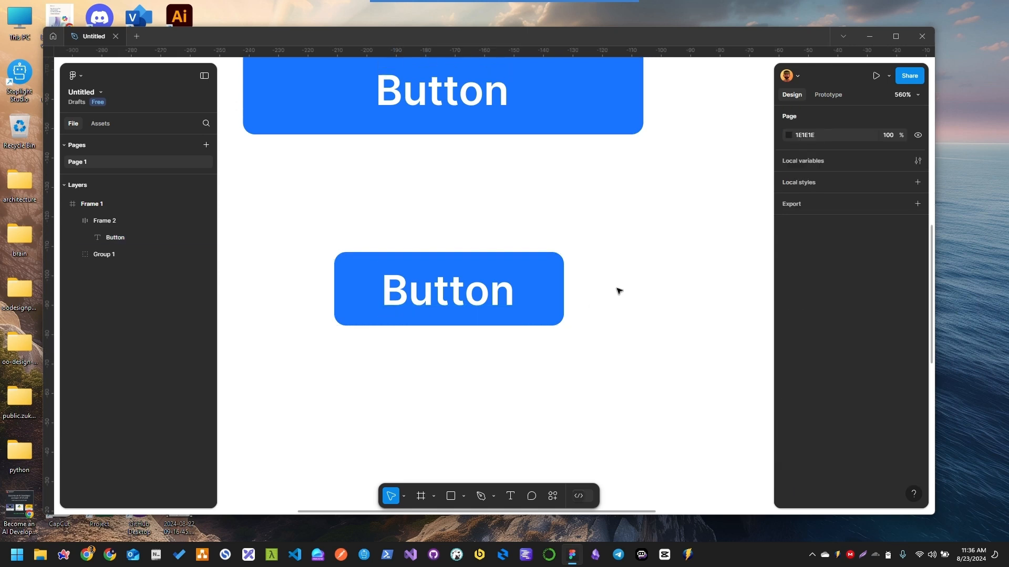
scroll(570, 326, up, 2)
drag(524, 322, 446, 322)
scroll(477, 294, down, 1)
scroll(475, 292, down, 2)
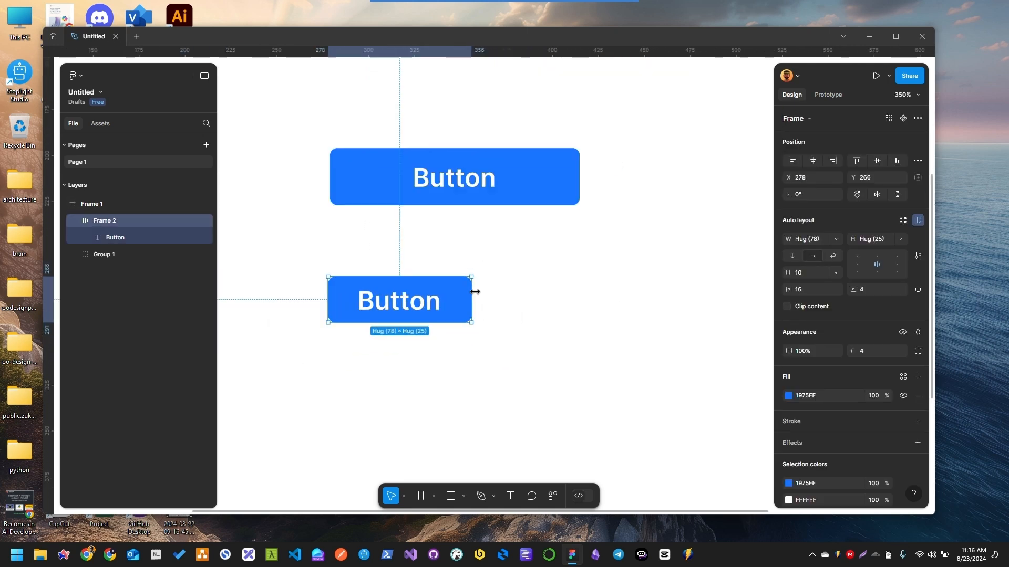